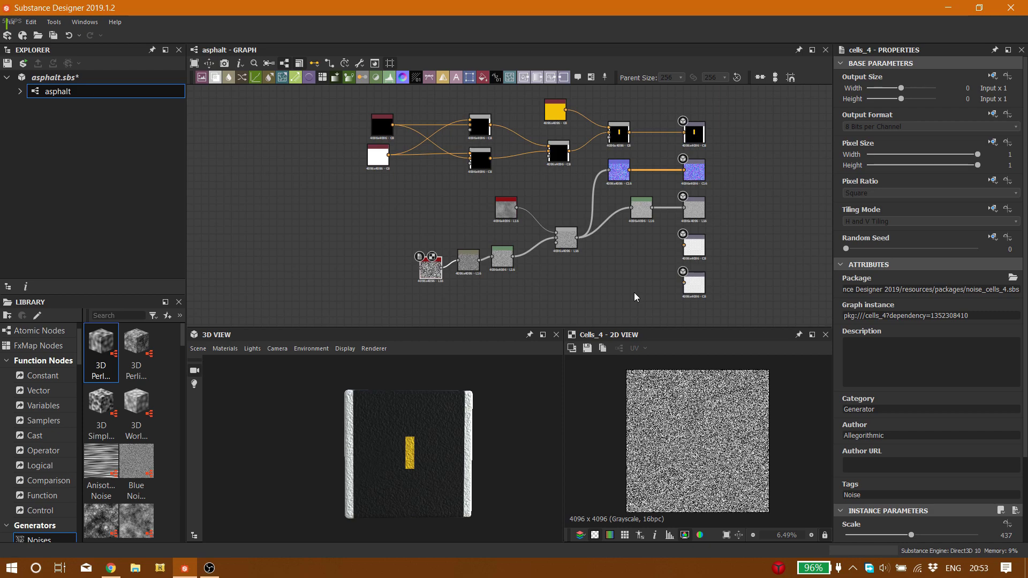
Step: Orbit the asphalt cube preview and inspect the Fractal Sum Base noise's settings
drag(476, 421, 470, 396)
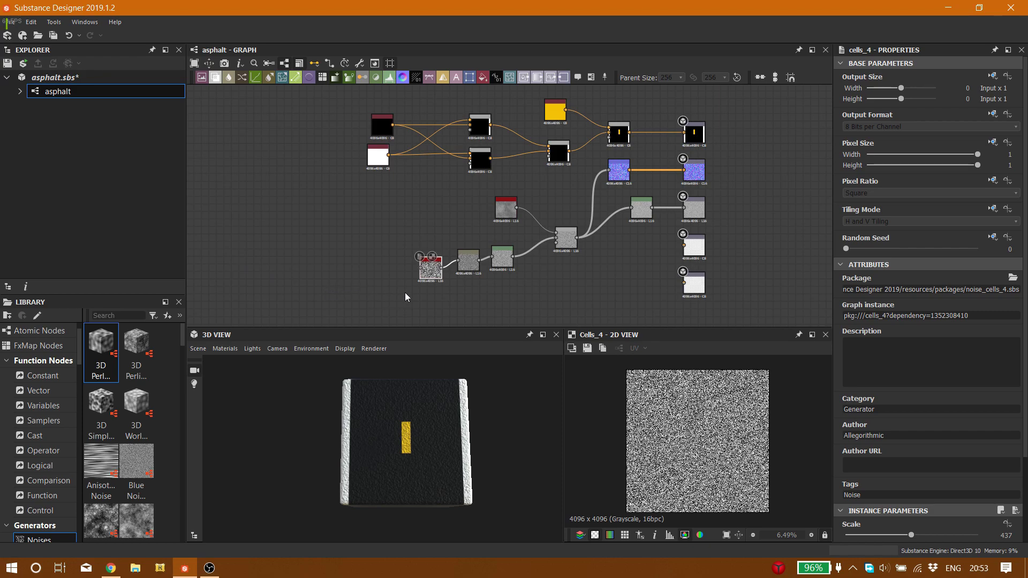
scroll(412, 289, up, 4)
scroll(478, 281, down, 4)
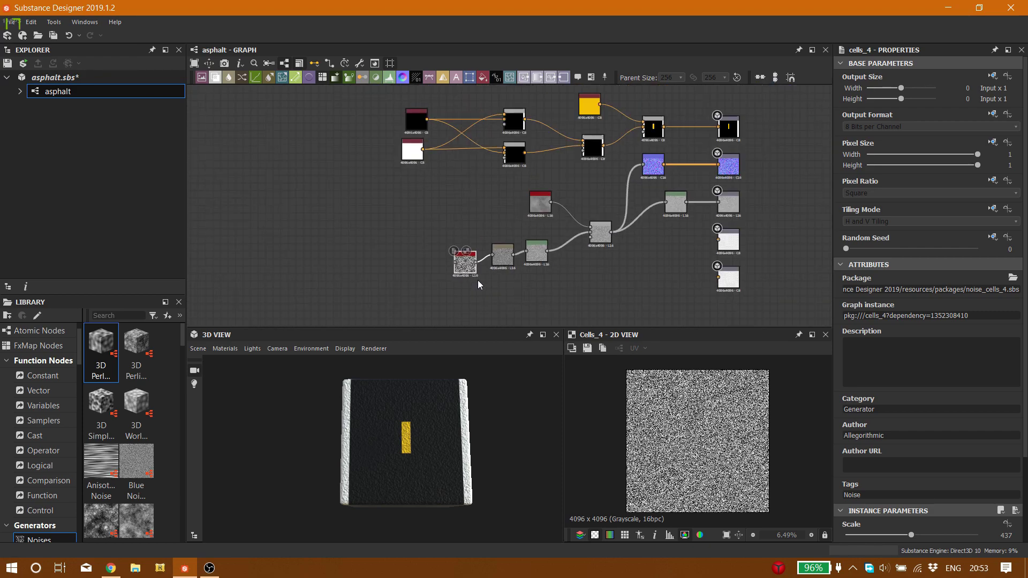
scroll(465, 274, up, 3)
scroll(467, 275, up, 2)
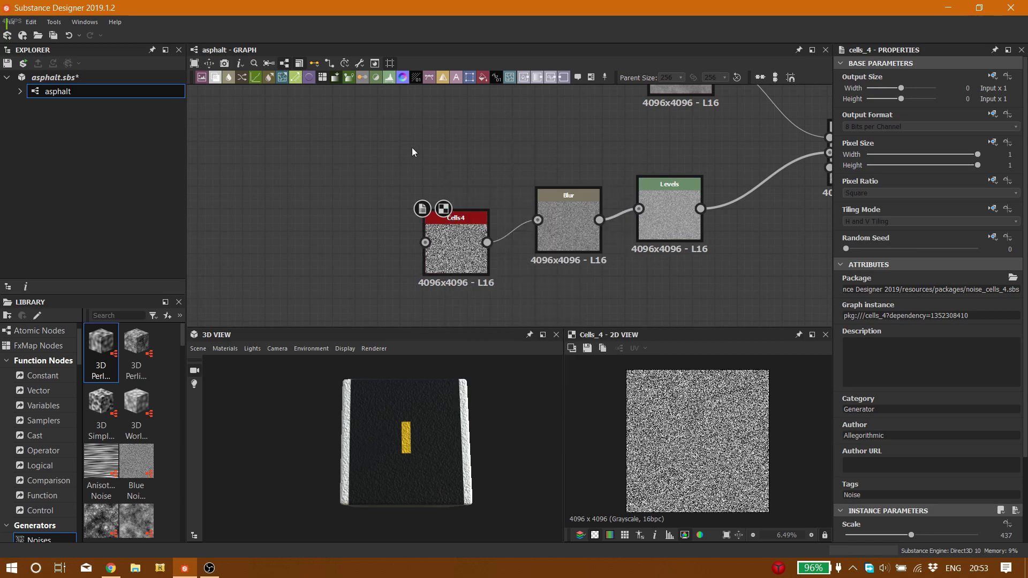
middle_drag(413, 146, 303, 241)
click(583, 162)
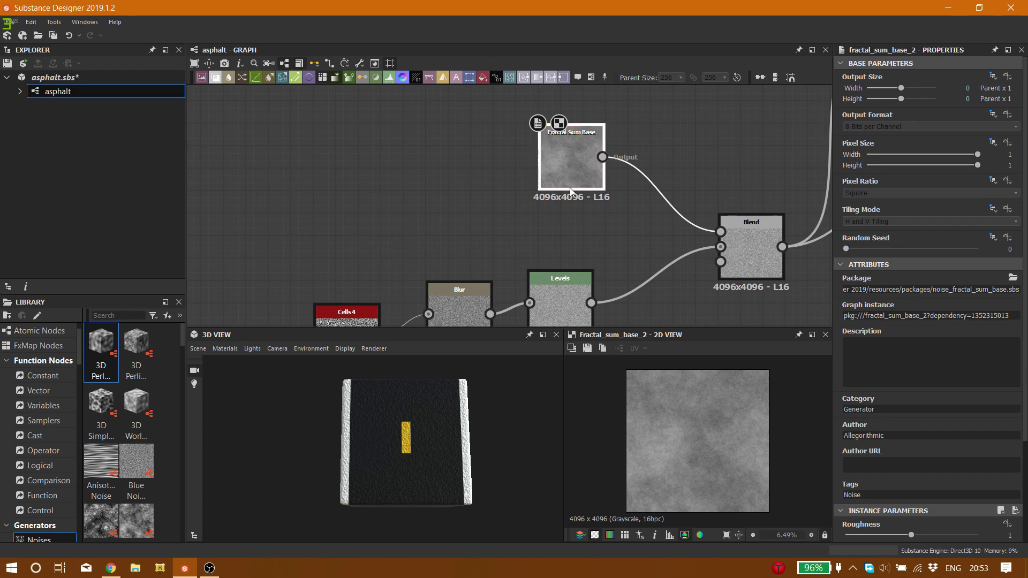
Step: Inspect the Cells 4 noise settings: scale 437, disorder 0.38
scroll(580, 252, down, 3)
middle_drag(509, 253, 475, 214)
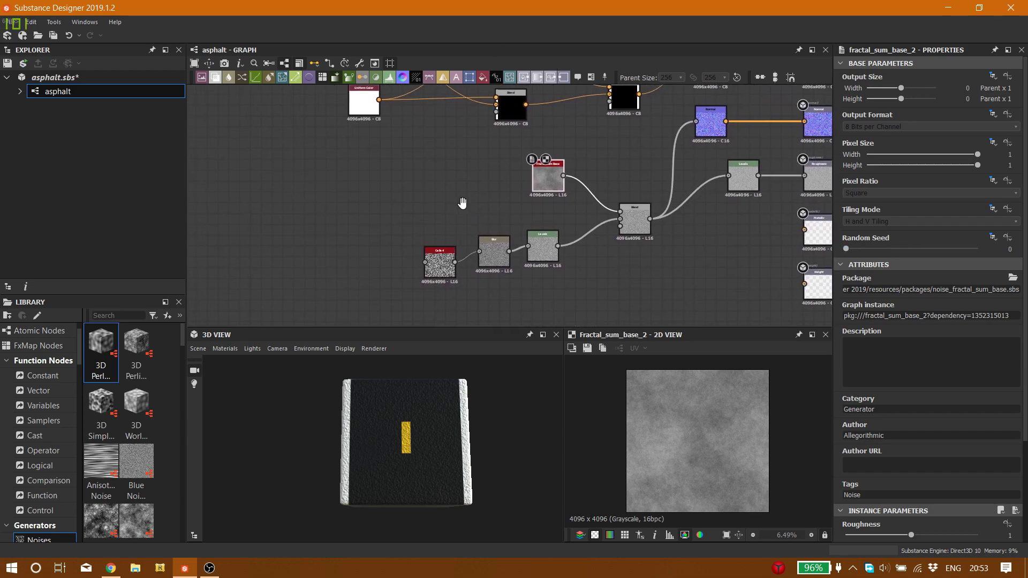
scroll(16, 462, down, 1)
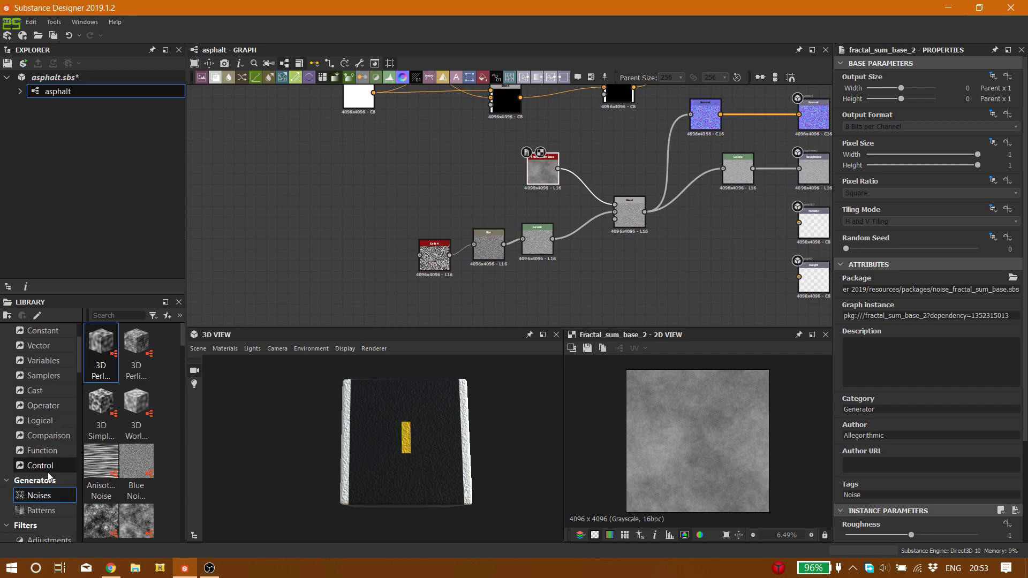
scroll(974, 372, down, 3)
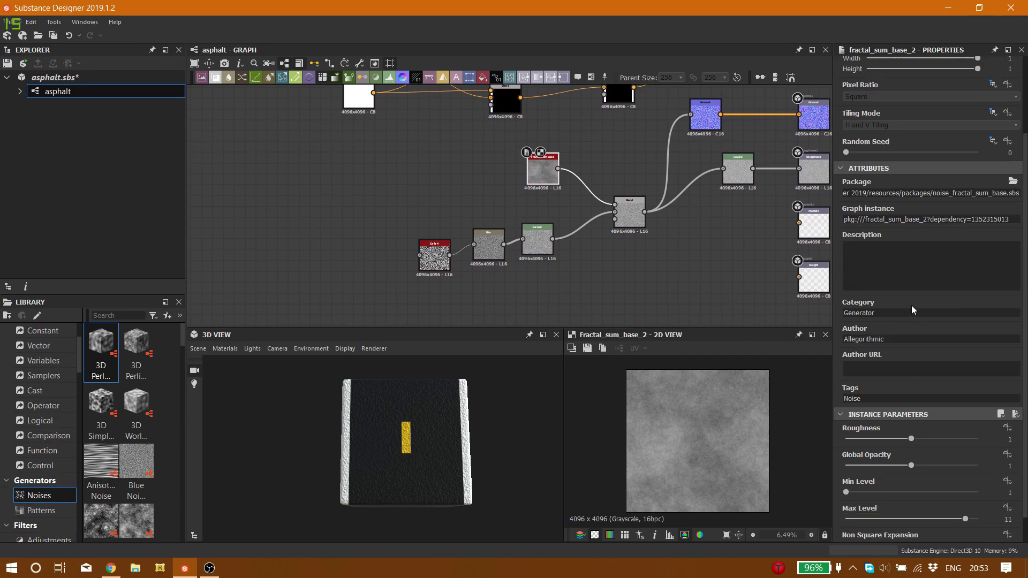
scroll(911, 308, down, 1)
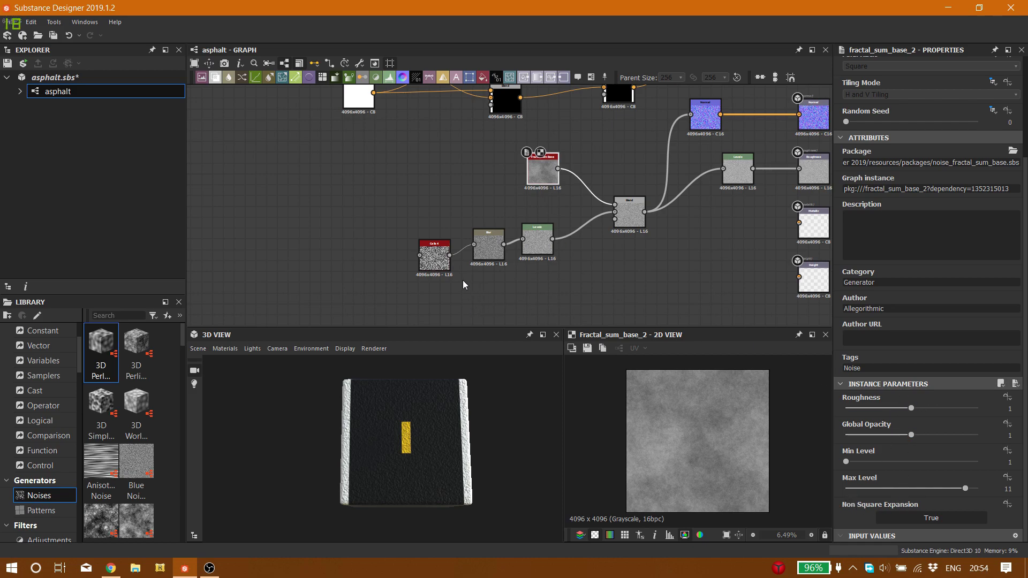
click(436, 257)
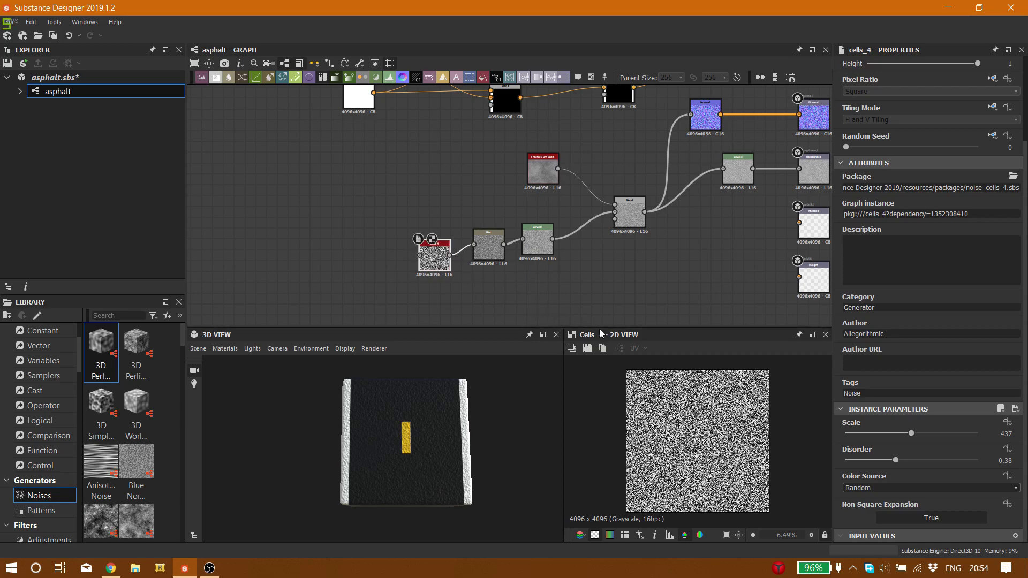
Step: Show the Blur node's intensity 1.27 settings and its blurred-noise 2D preview
scroll(666, 396, up, 6)
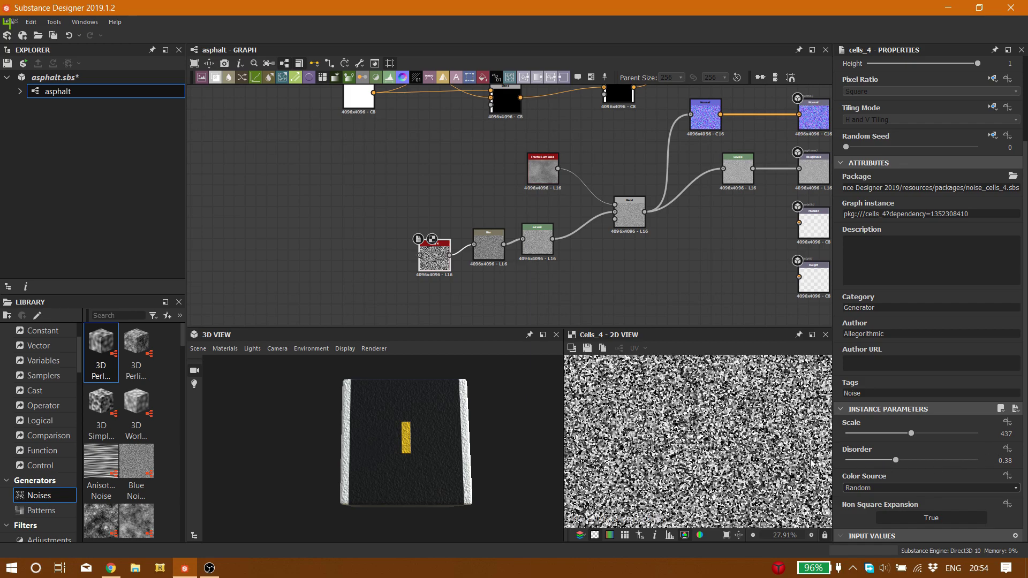
scroll(640, 430, down, 2)
scroll(639, 430, down, 3)
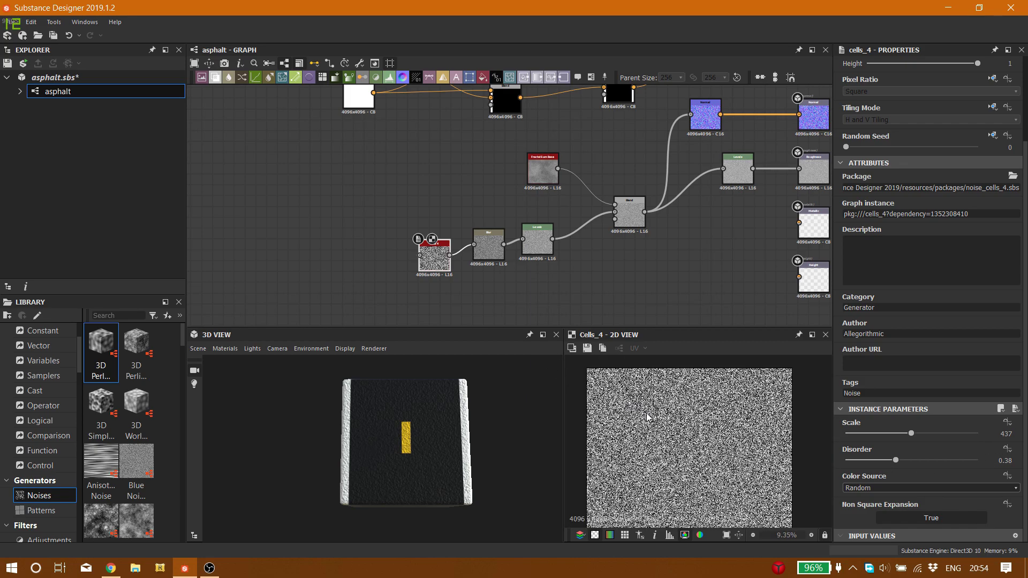
middle_drag(500, 276, 518, 263)
click(507, 235)
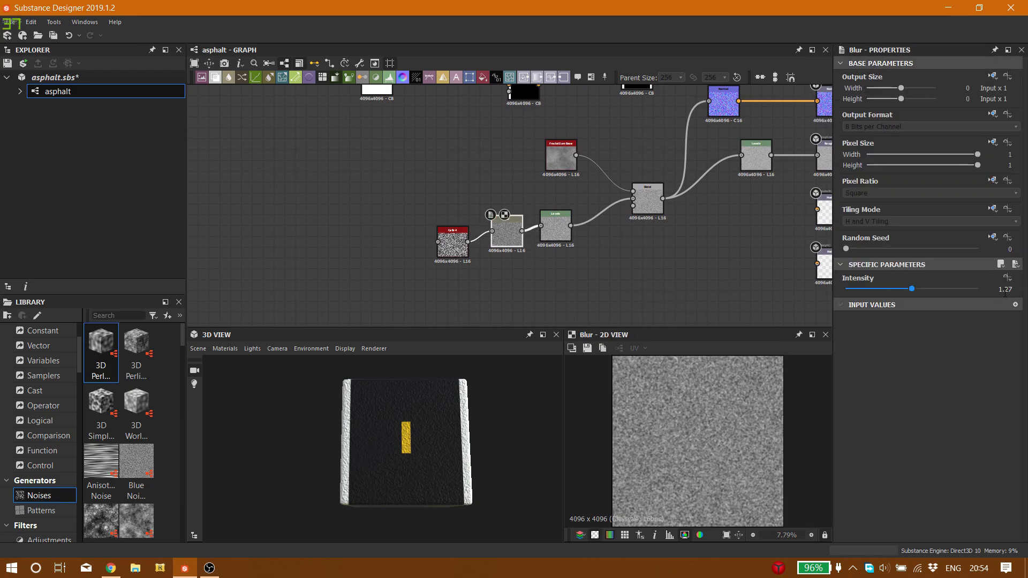
Step: Check the Levels histogram, then show the Fractal Sum Base's cloudy grayscale preview feeding Blend
scroll(561, 250, up, 1)
scroll(562, 251, up, 1)
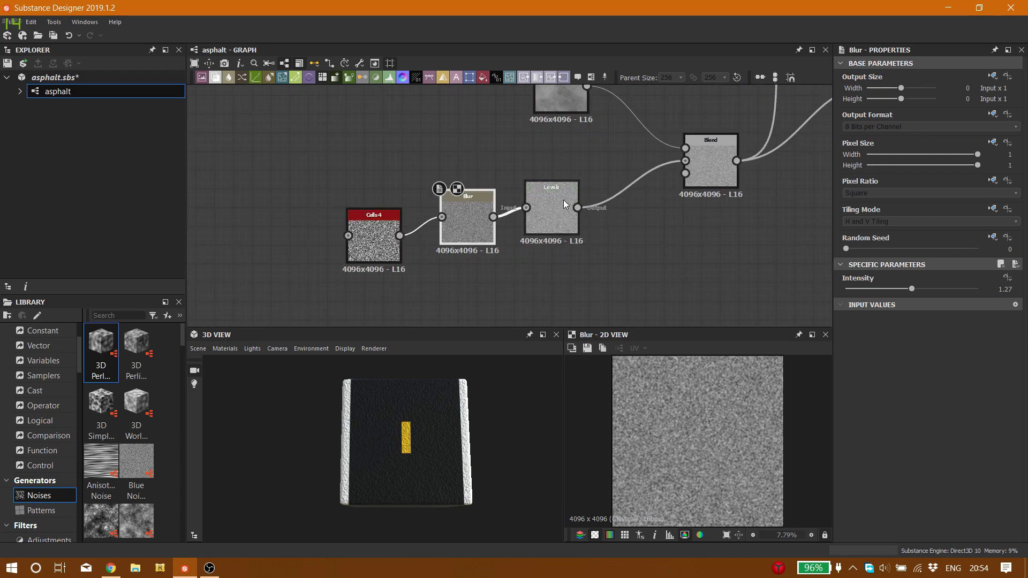
click(565, 206)
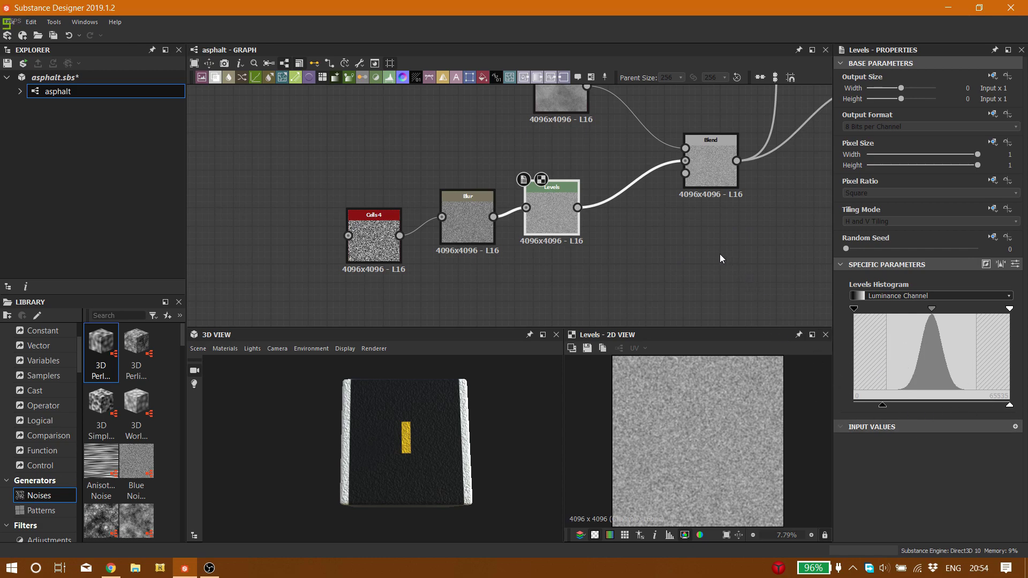
scroll(720, 254, down, 1)
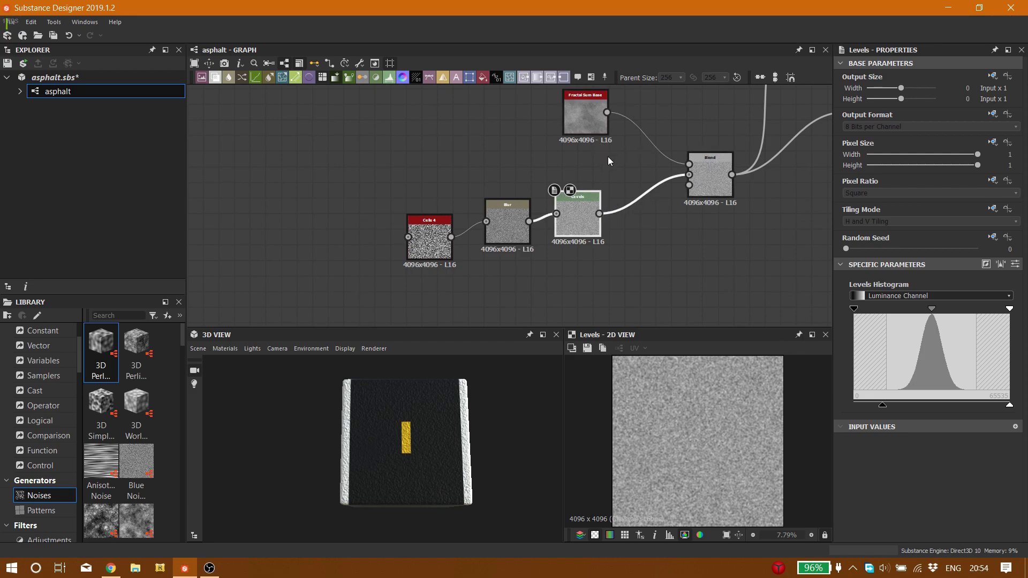
middle_drag(603, 158, 534, 198)
double_click(525, 164)
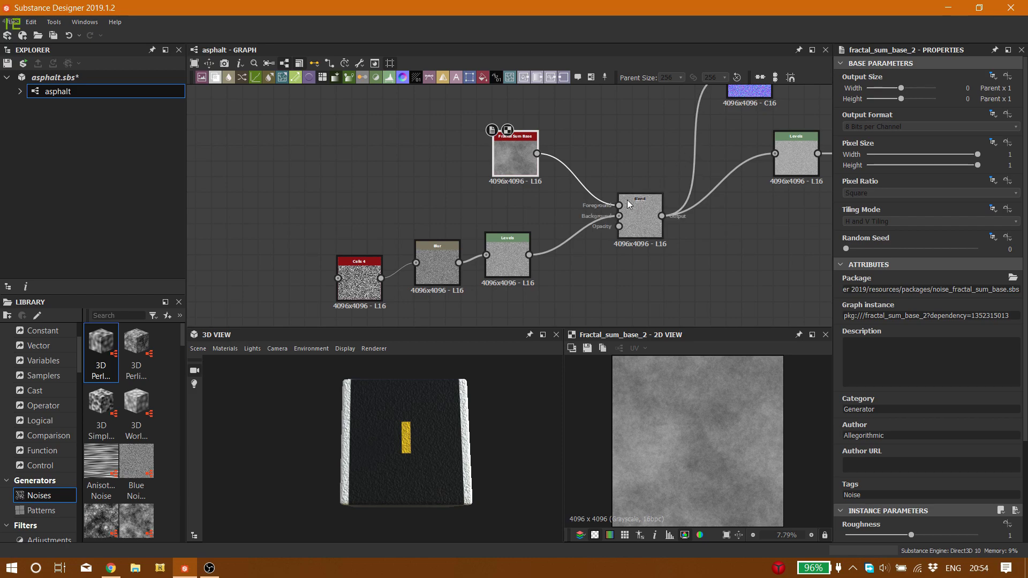
Step: Show the Blend node's Max (Lighten), opacity 1 settings and orbit closely around the yellow-striped cube
double_click(632, 217)
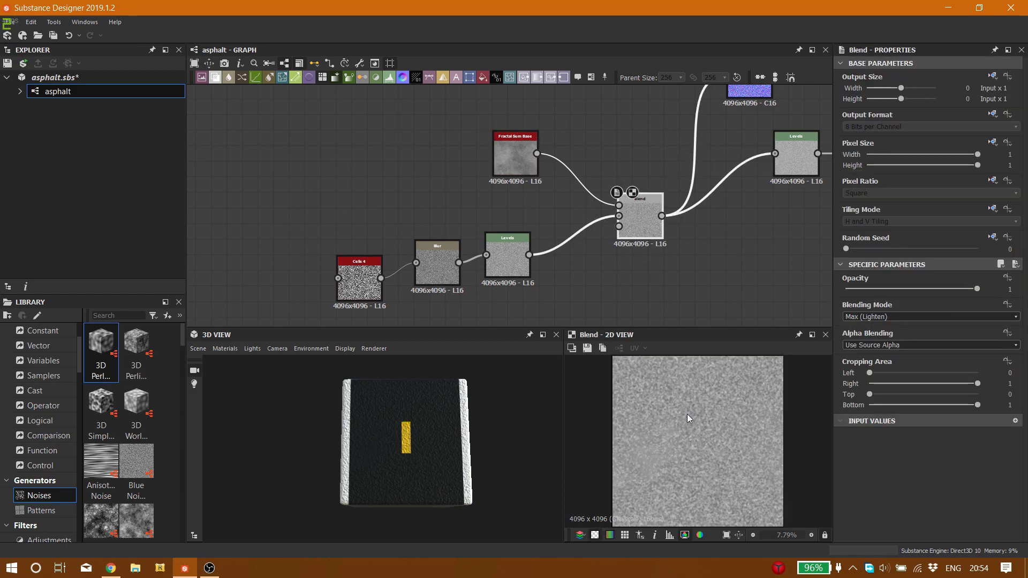
drag(443, 426, 615, 486)
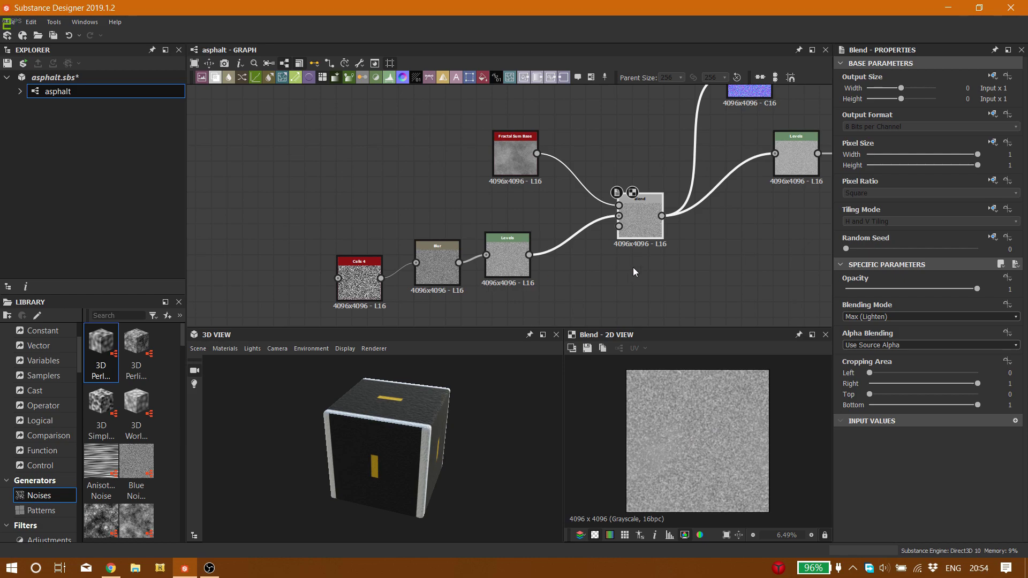
drag(416, 458, 309, 425)
scroll(436, 482, up, 10)
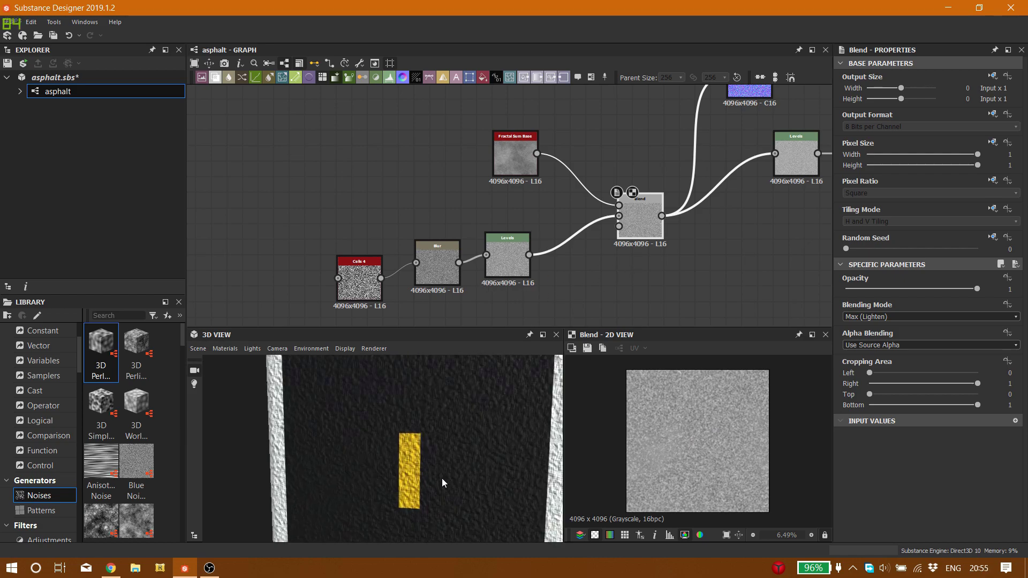
drag(449, 458, 431, 397)
Step: Bypass Blur to test the bumps, then reconnect Blur into Levels and move it back in line
drag(437, 247, 495, 258)
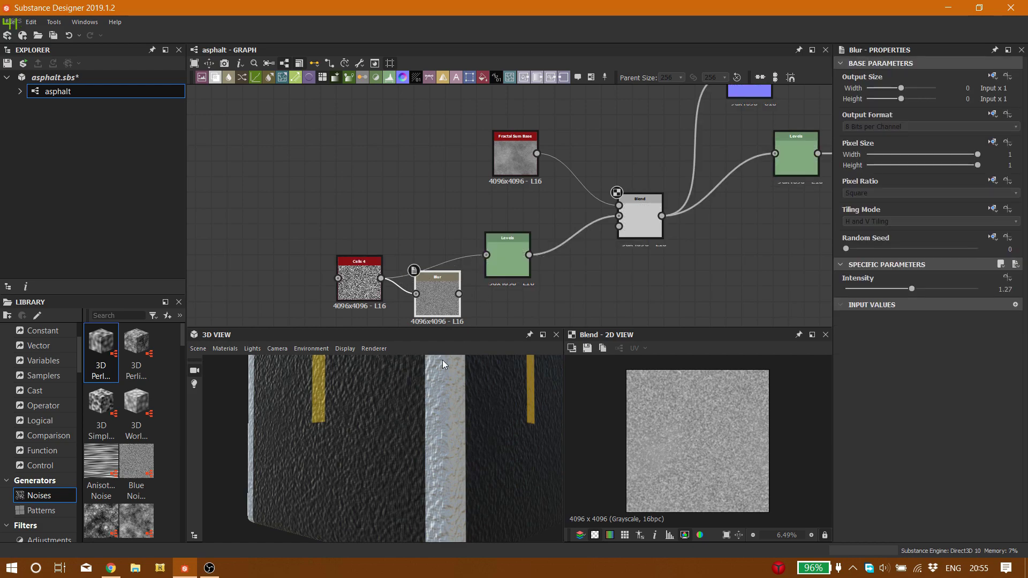
drag(389, 438, 430, 457)
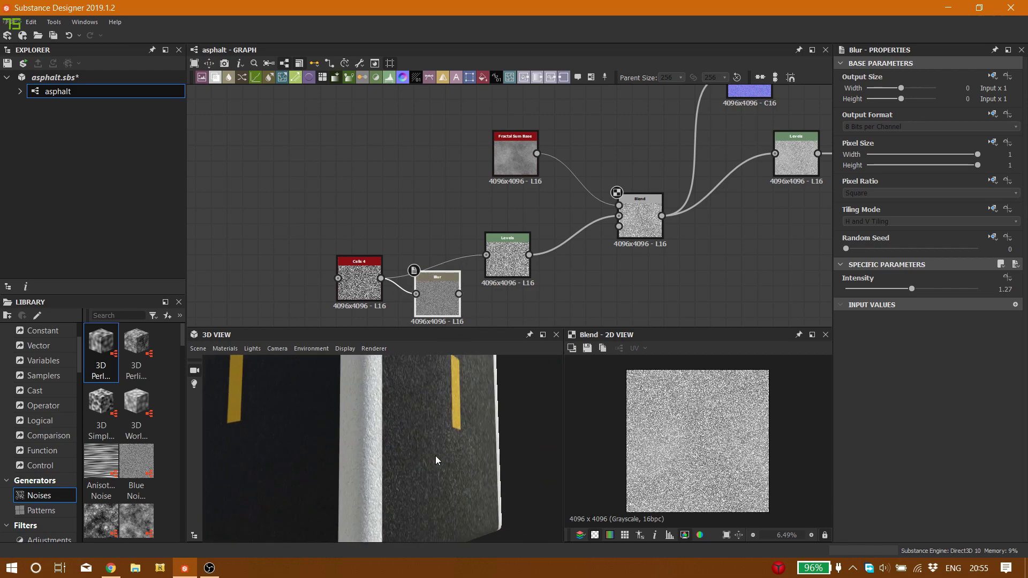
drag(460, 294, 486, 254)
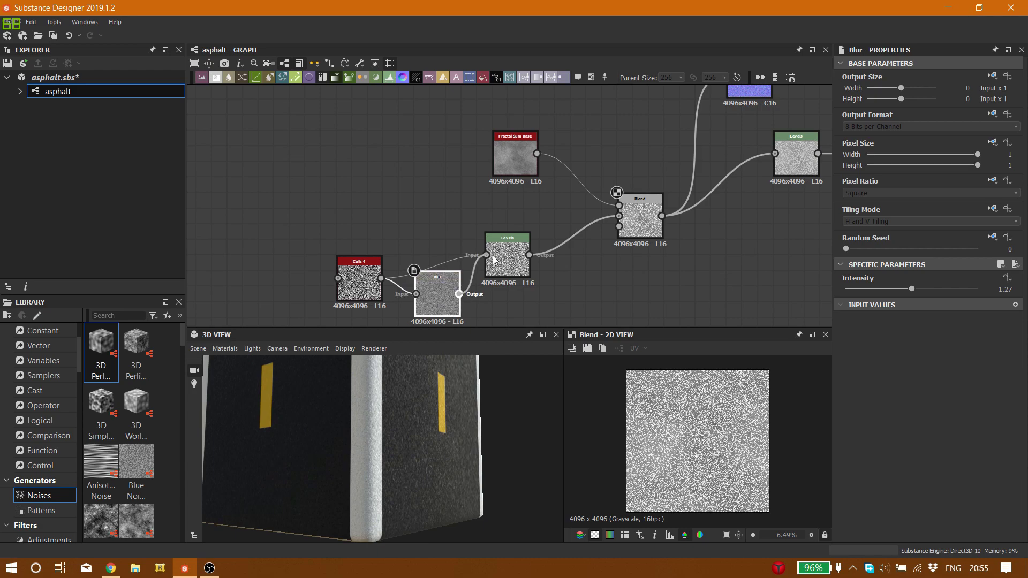
drag(440, 307, 442, 277)
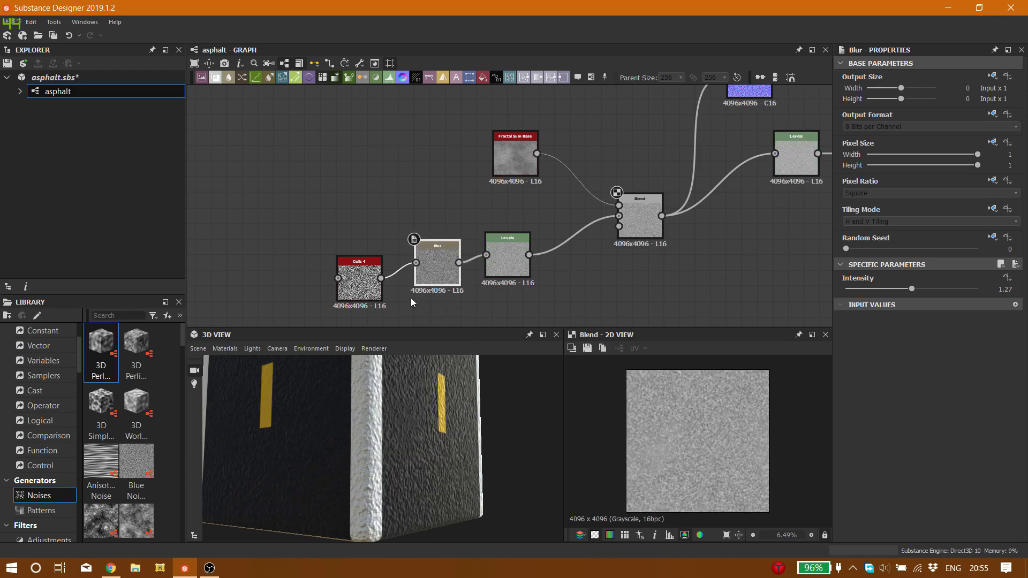
Step: Switch the Blend node to Min (Darken) and orbit the cube to check the darker asphalt
click(656, 224)
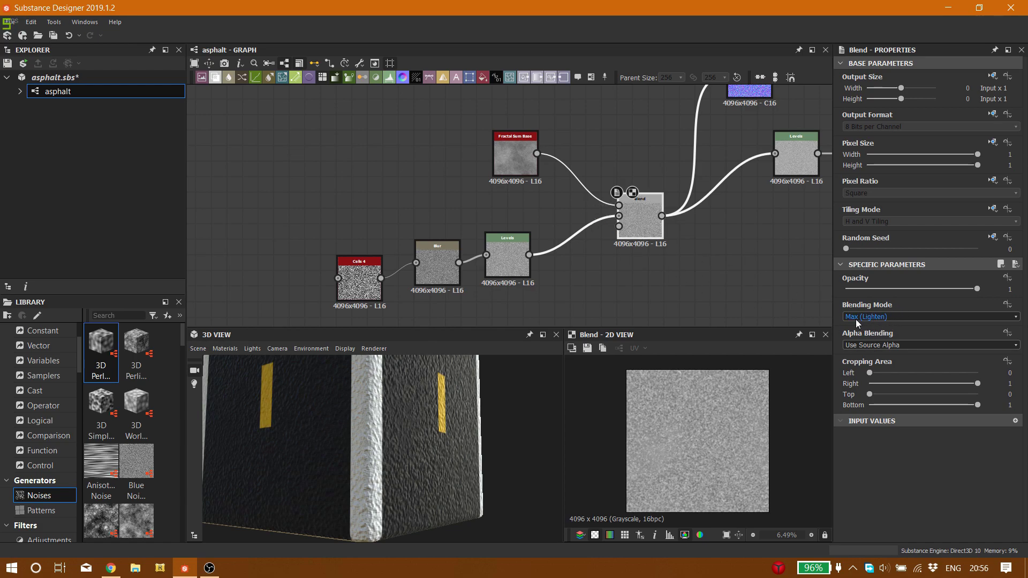
click(889, 319)
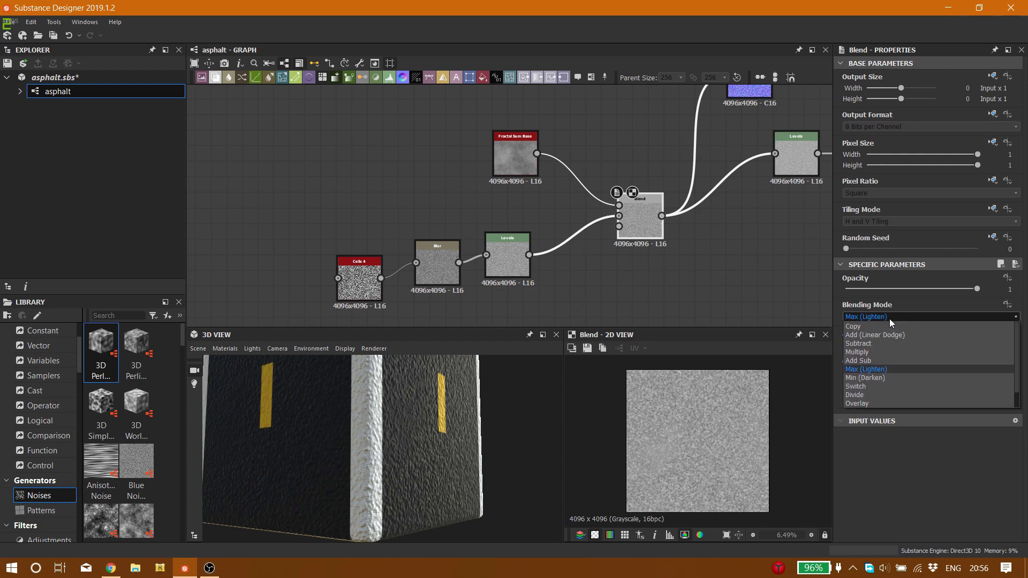
click(865, 377)
drag(467, 445, 352, 380)
drag(381, 415, 461, 409)
mouse_move(478, 450)
mouse_down()
mouse_move(395, 446)
mouse_move(496, 449)
mouse_up()
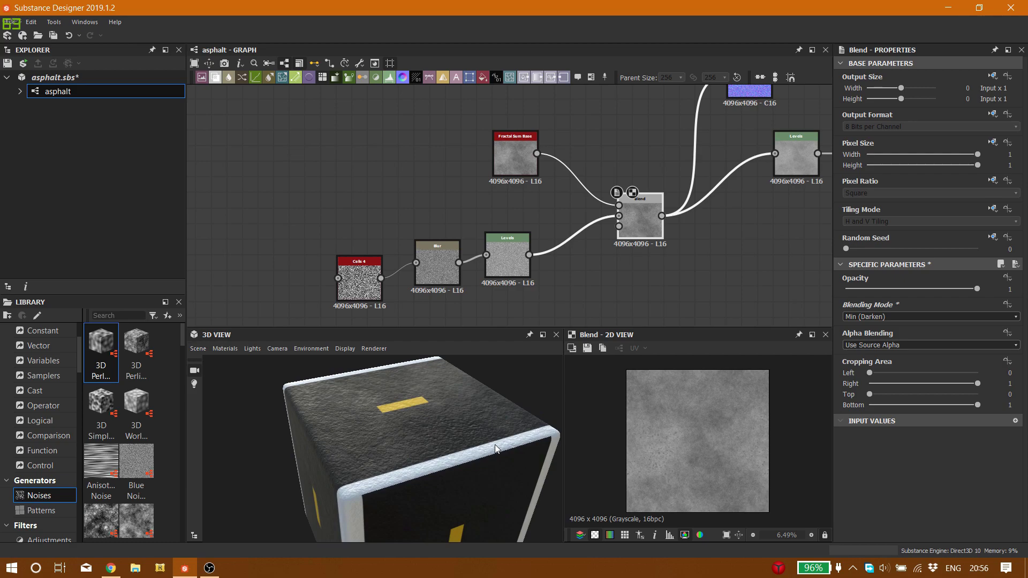
drag(441, 427, 408, 454)
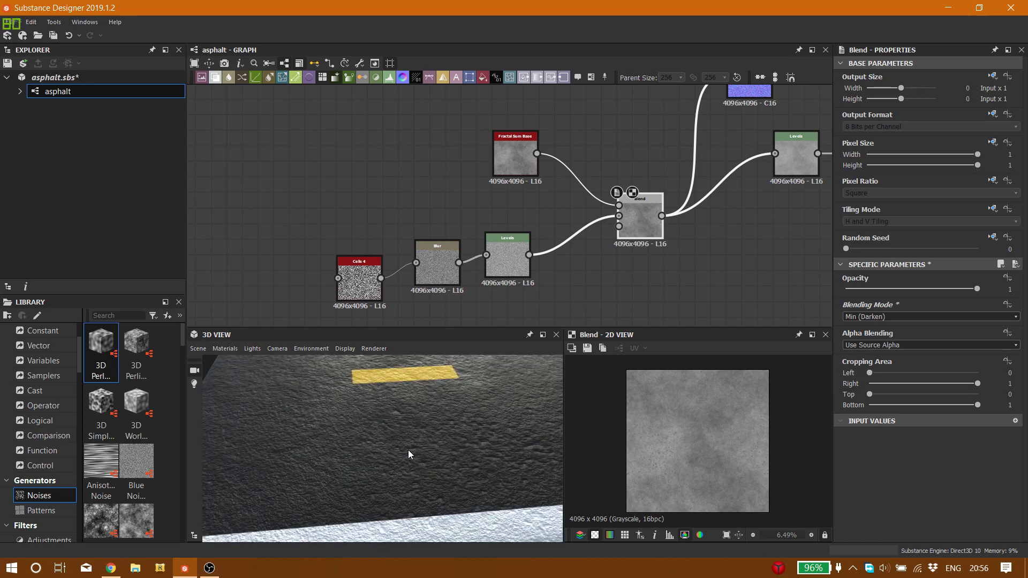
drag(409, 454, 345, 470)
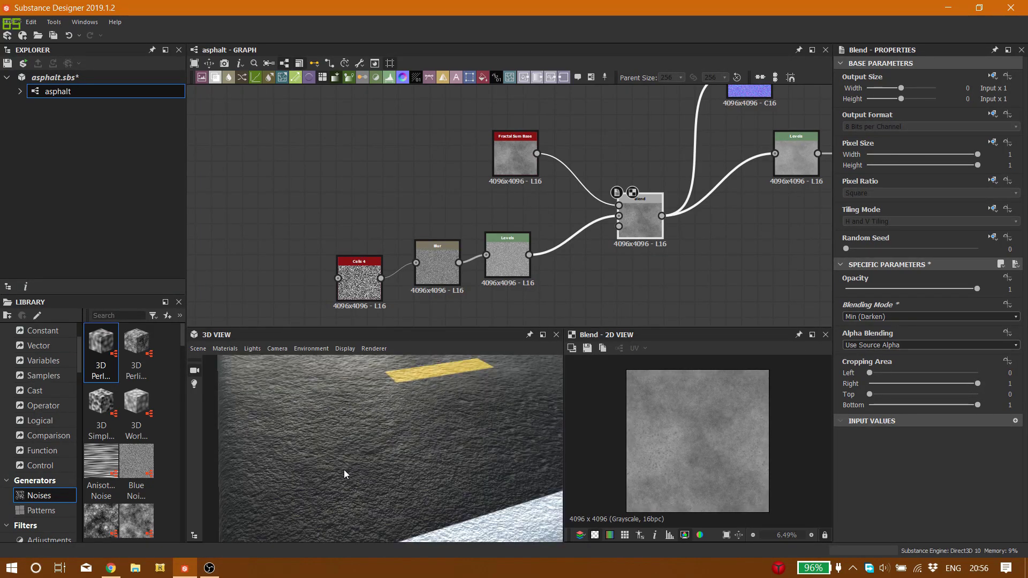
Step: Move Blur below the chain and wire Cells4's output directly into Levels
scroll(433, 290, down, 2)
middle_drag(453, 296, 467, 235)
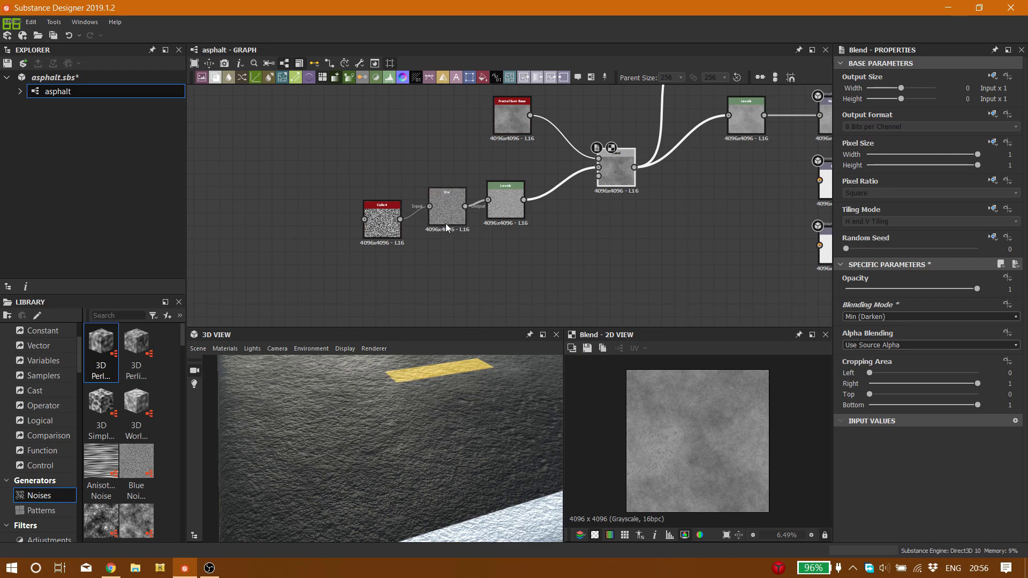
drag(445, 224, 446, 263)
scroll(452, 214, up, 3)
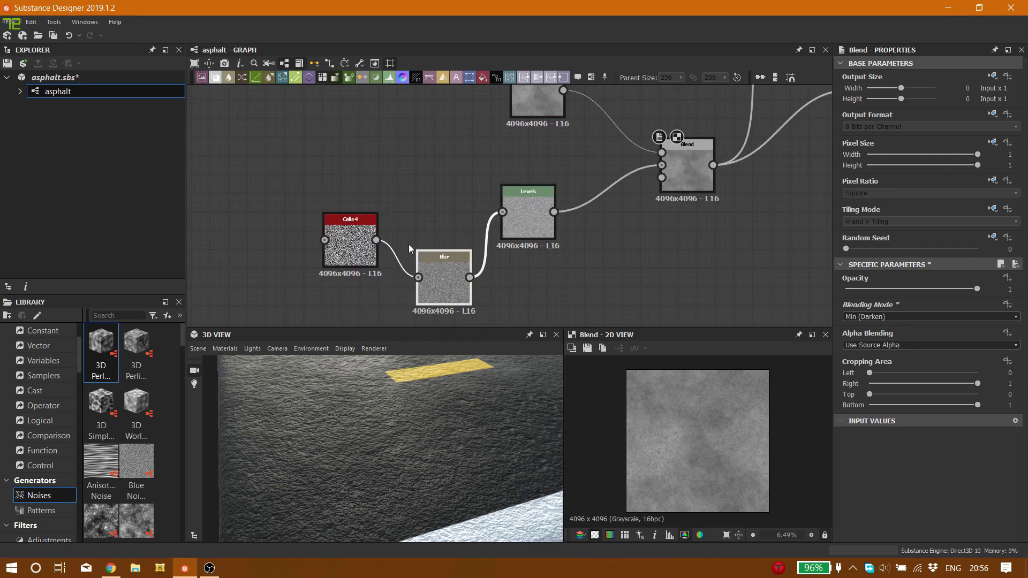
drag(377, 240, 506, 213)
Step: Feed Blur's output into Levels and line Blur up between Cells4 and Levels
click(453, 284)
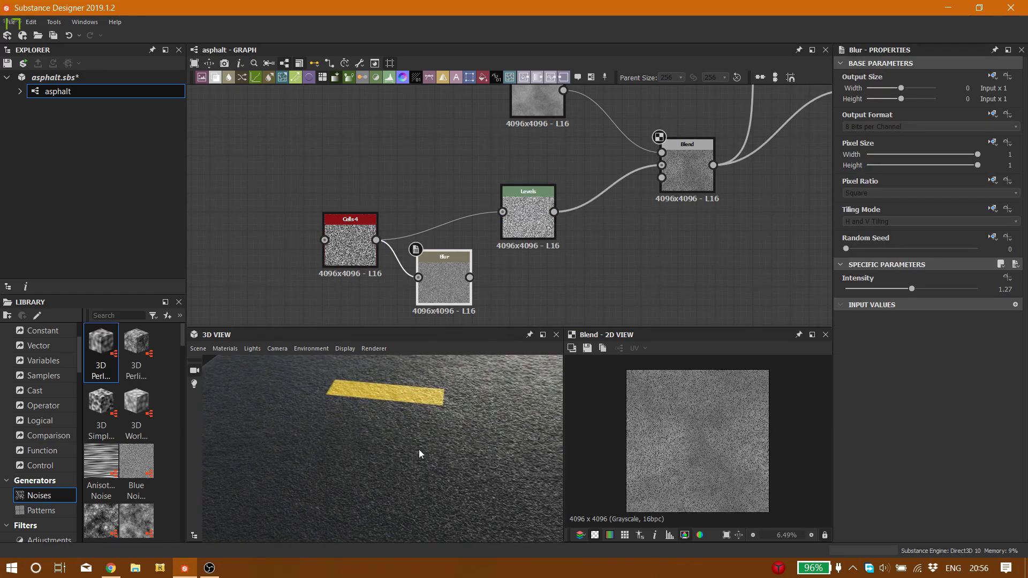
drag(417, 452, 483, 503)
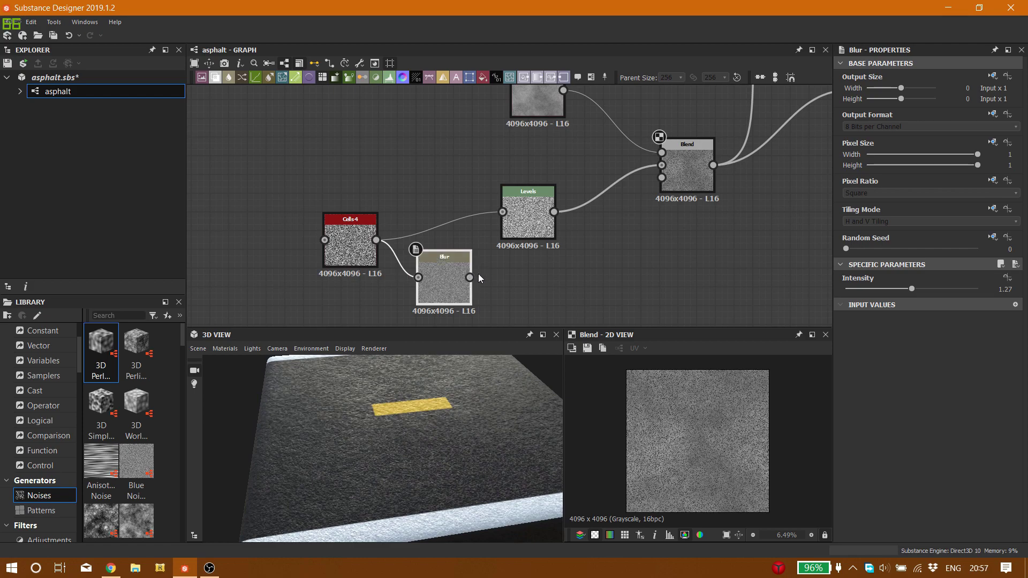
drag(513, 227, 509, 225)
drag(444, 295, 444, 240)
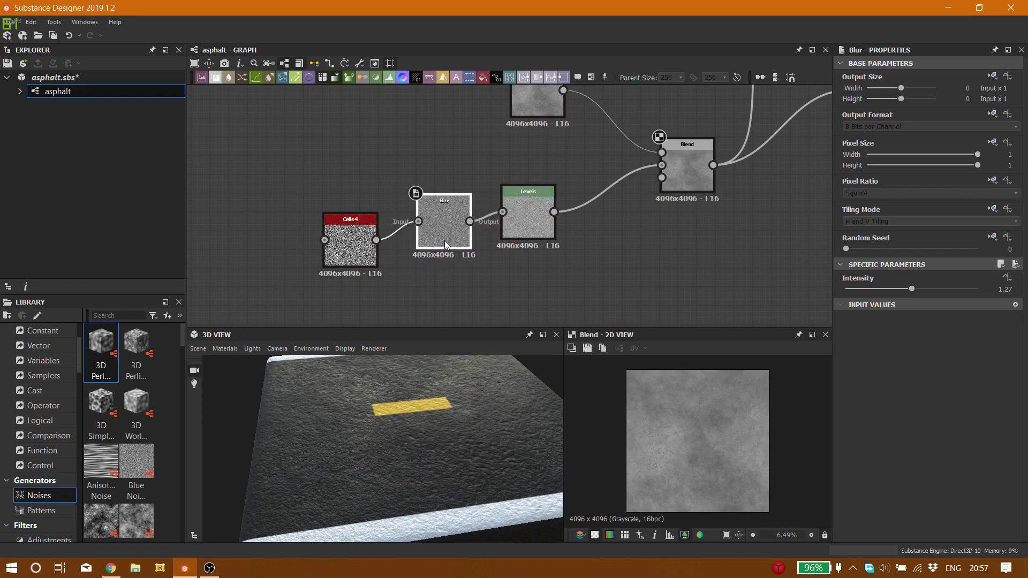
click(695, 178)
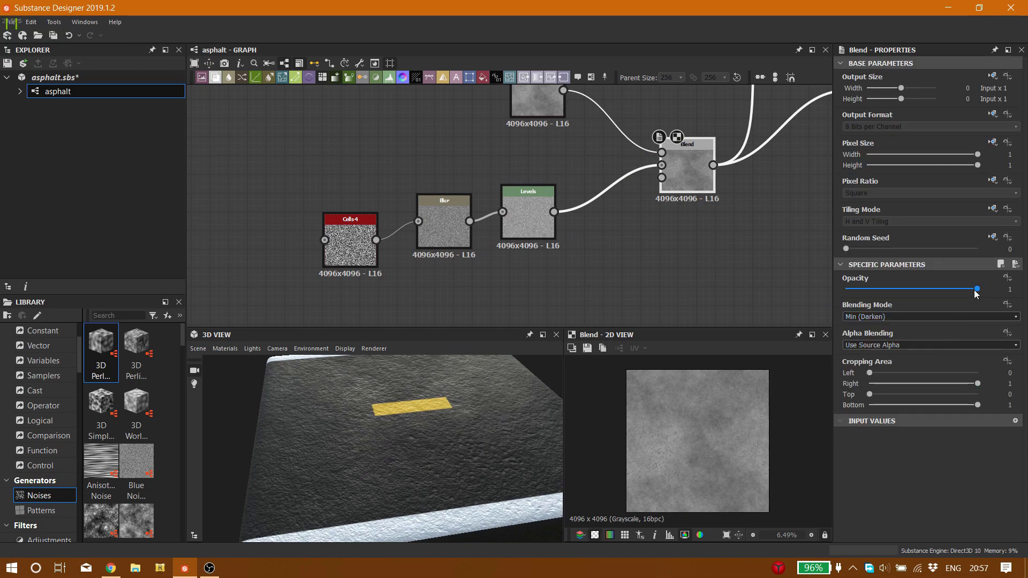
Step: Try Blend opacities of 0.55, 0.73, 1, 0.64 and 0.45 while orbiting the cube
drag(975, 290, 916, 291)
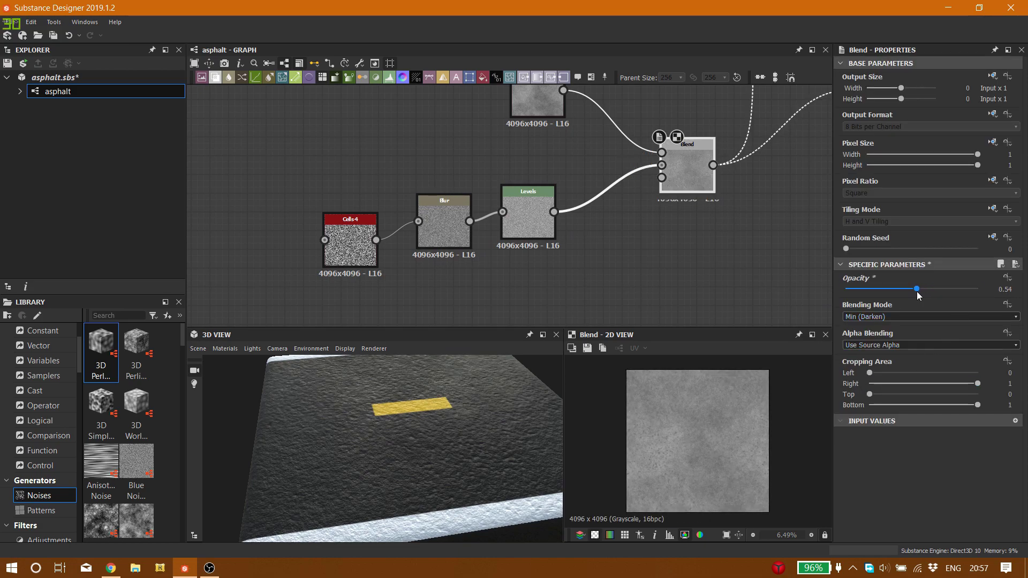
drag(477, 461, 812, 355)
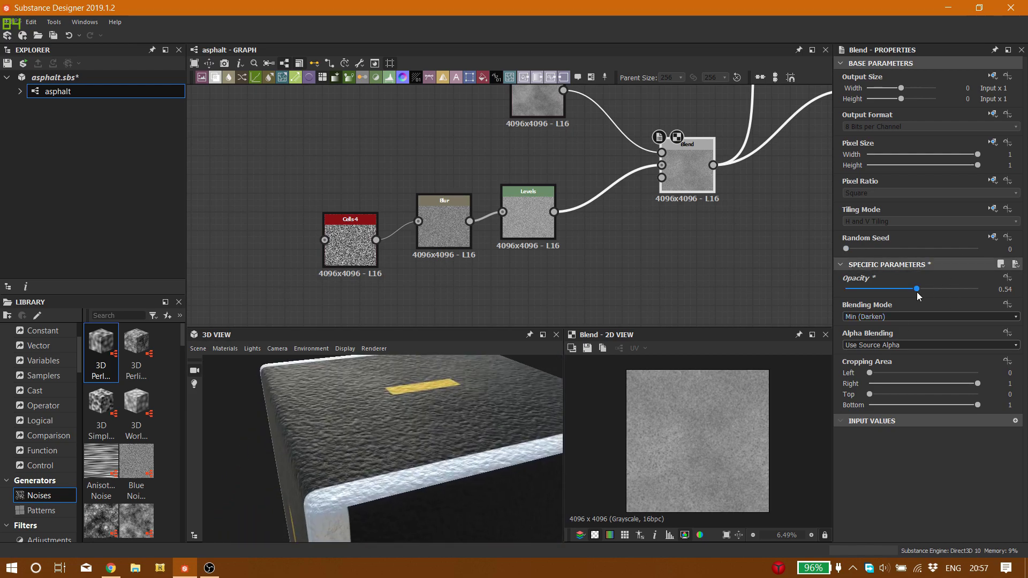
drag(916, 291, 941, 291)
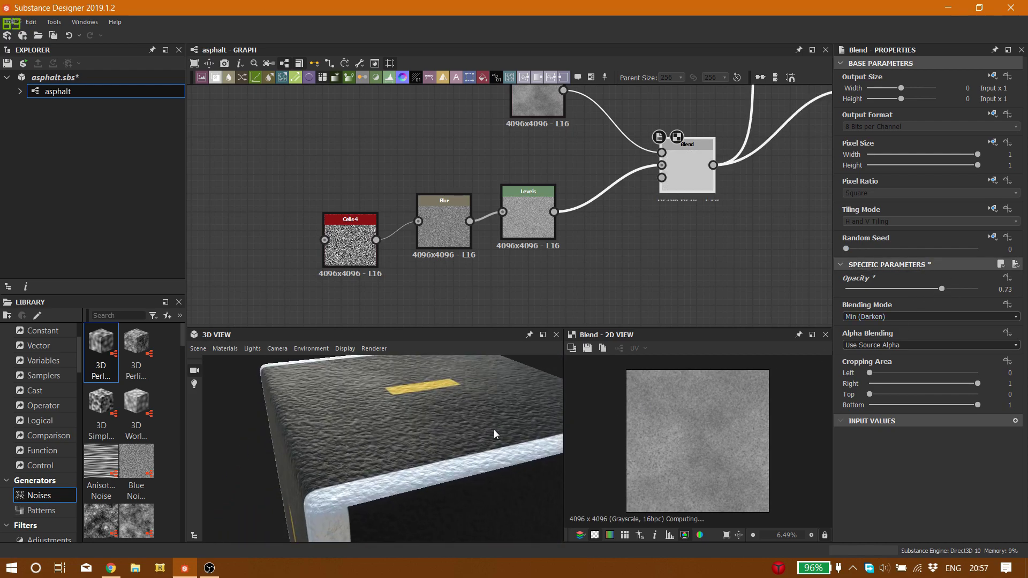
drag(456, 452, 485, 463)
drag(941, 290, 985, 289)
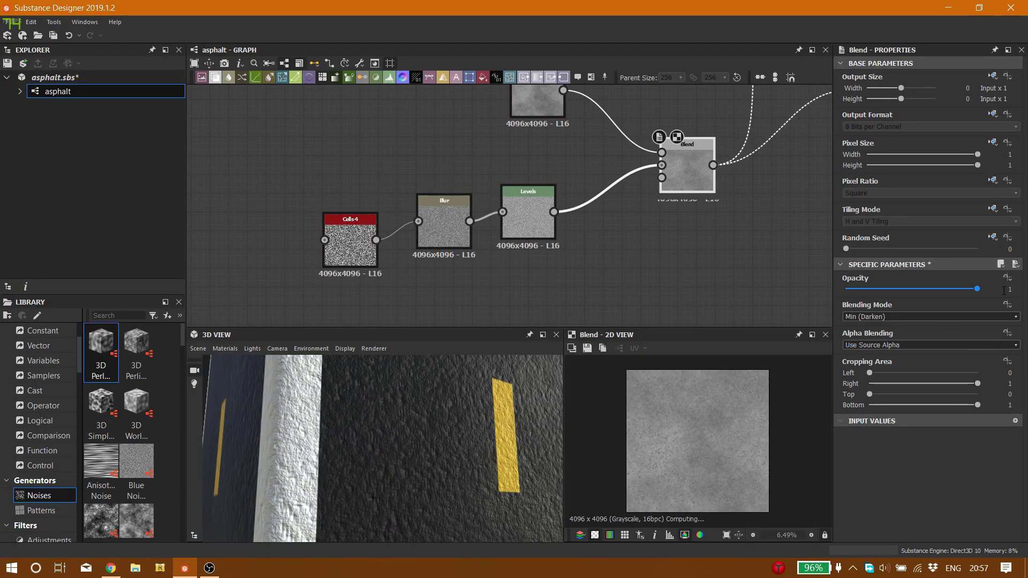
drag(517, 467, 510, 491)
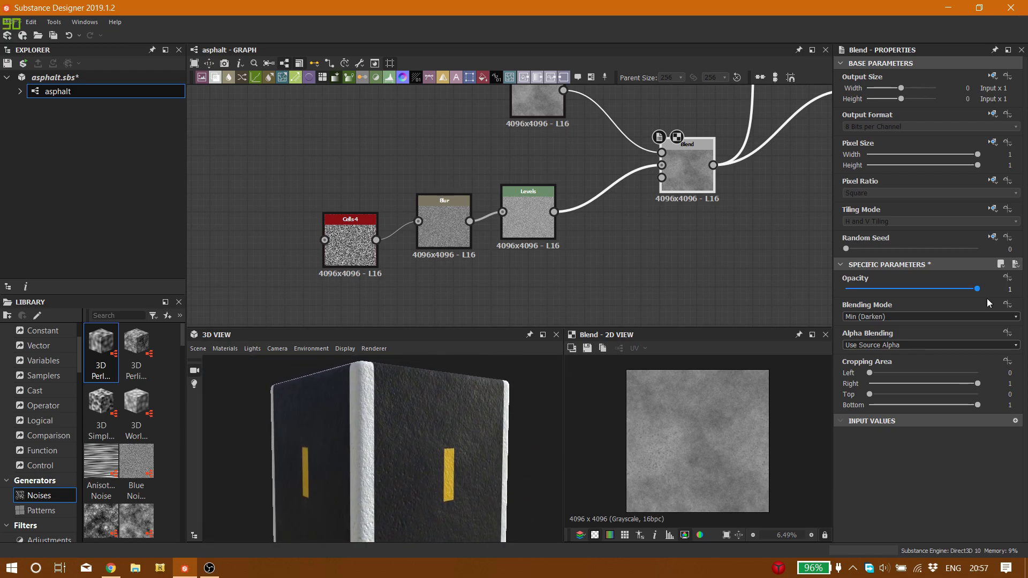
drag(943, 290, 929, 289)
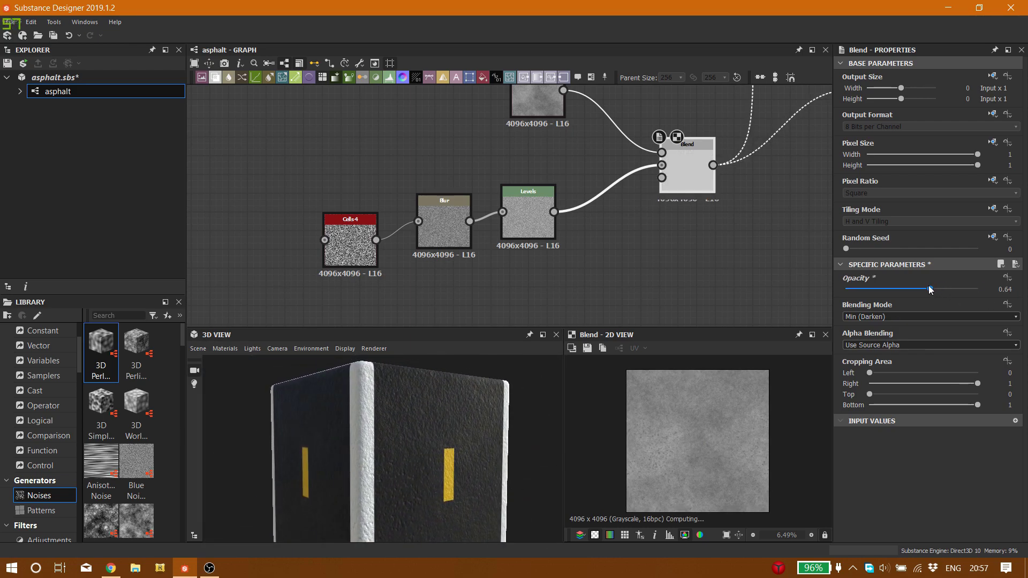
drag(481, 450, 525, 429)
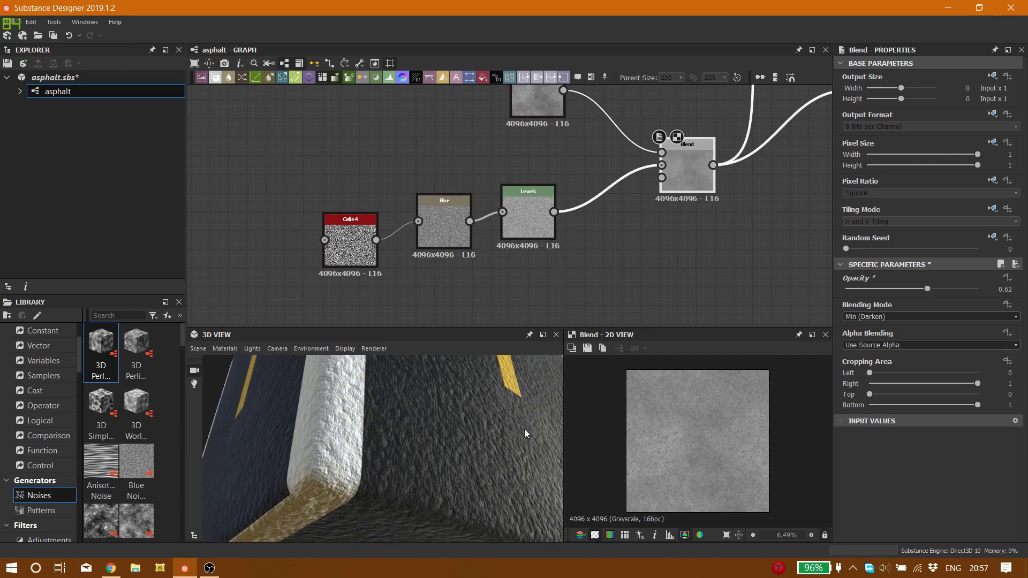
drag(928, 290, 905, 289)
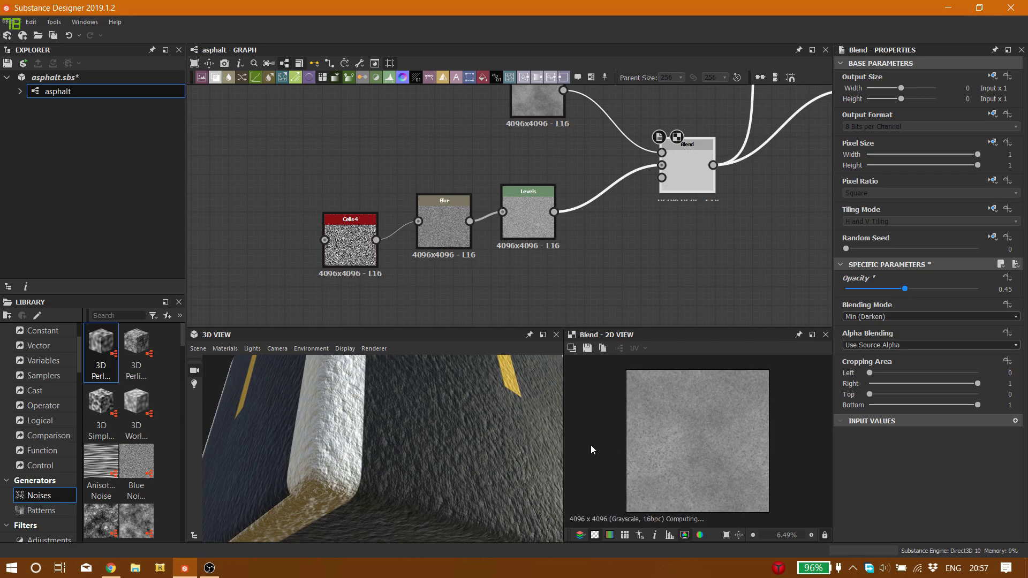
drag(504, 434, 422, 480)
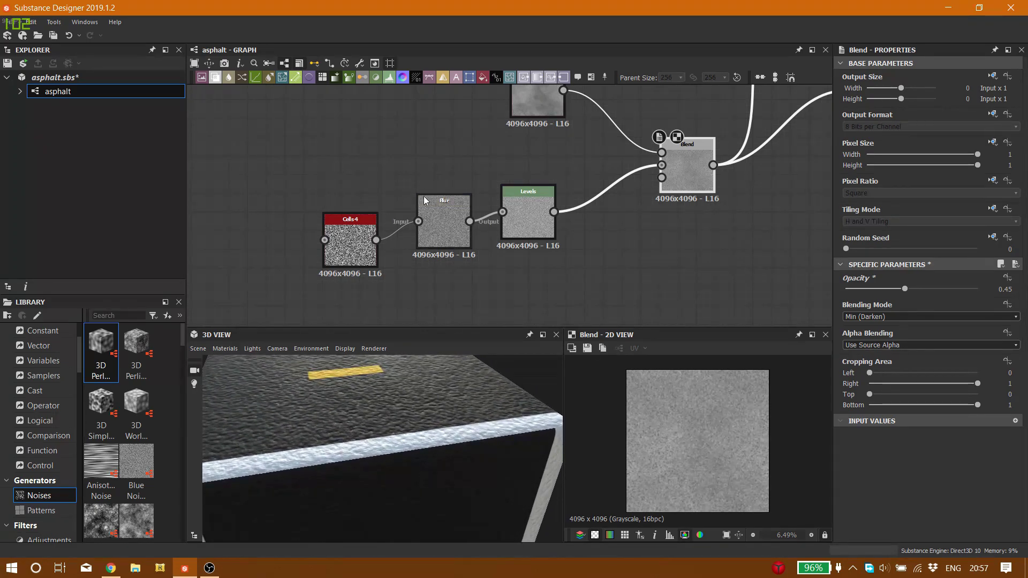
Step: Put Blur back beside Levels, then set the Blend to Max (Lighten) at opacity 1
mouse_move(427, 206)
mouse_down()
mouse_move(427, 280)
mouse_move(426, 205)
mouse_up()
drag(428, 407, 396, 419)
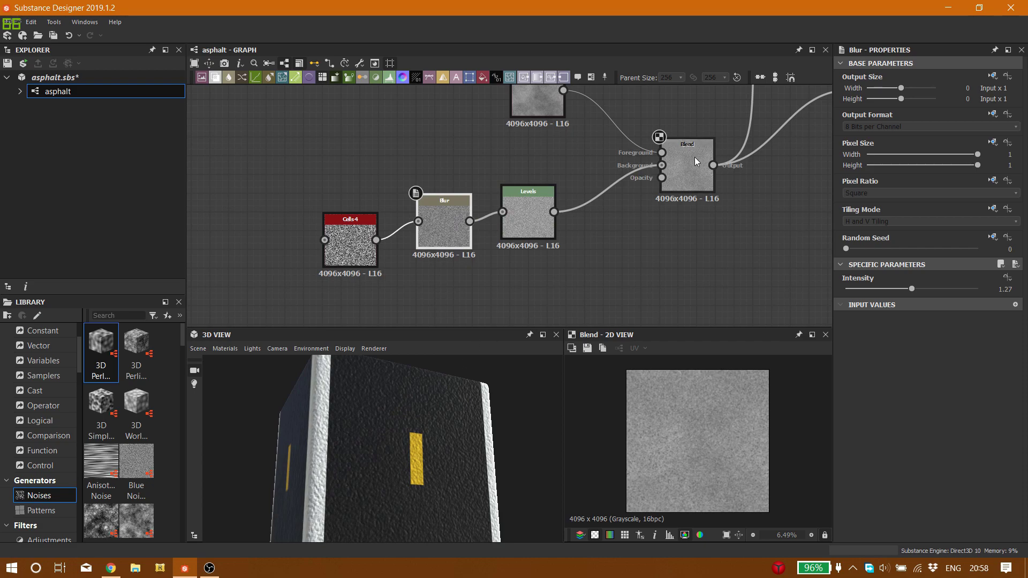
click(694, 185)
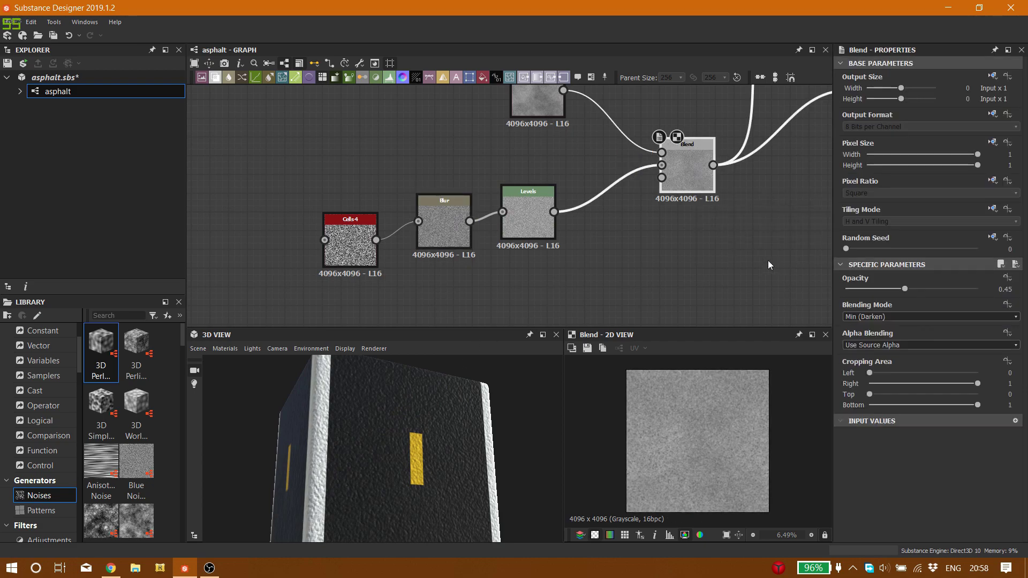
click(891, 316)
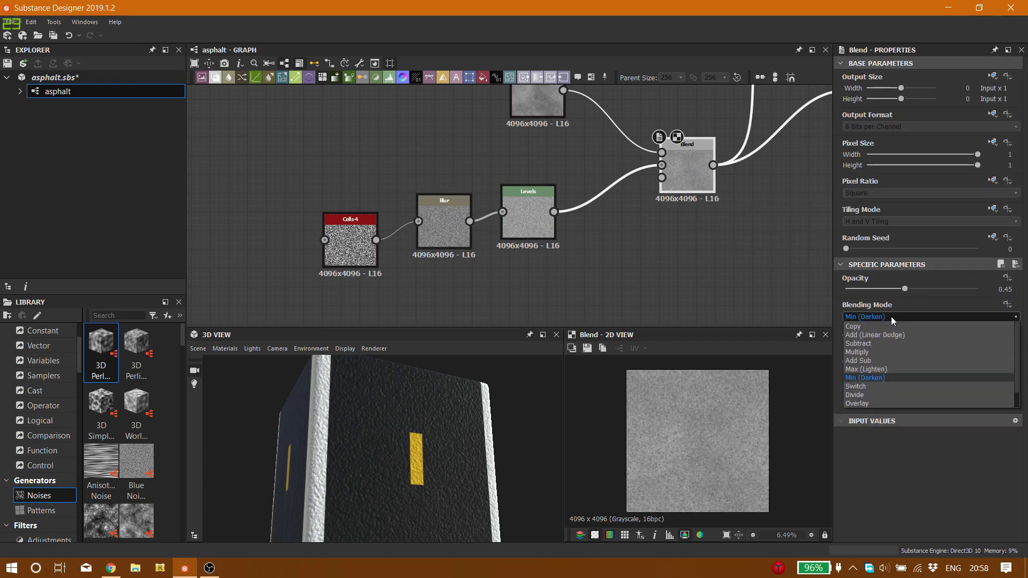
click(888, 369)
drag(904, 288, 1026, 284)
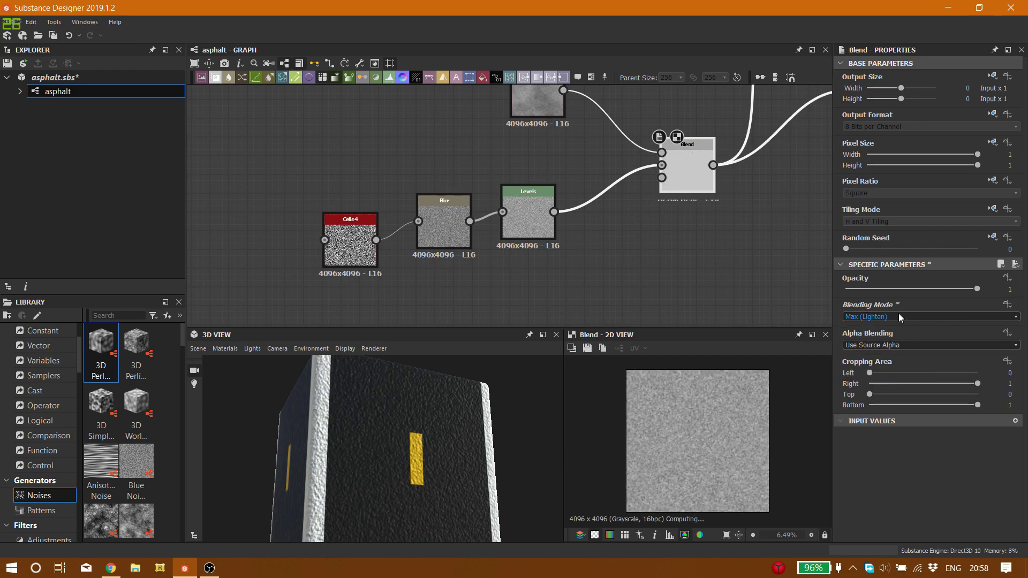
drag(400, 440, 527, 510)
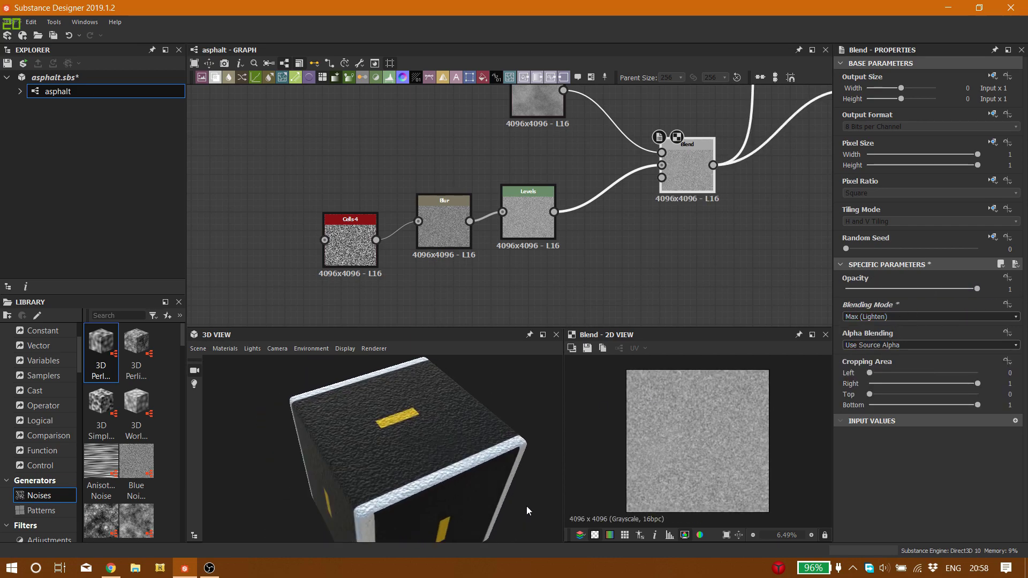
middle_drag(779, 269, 538, 305)
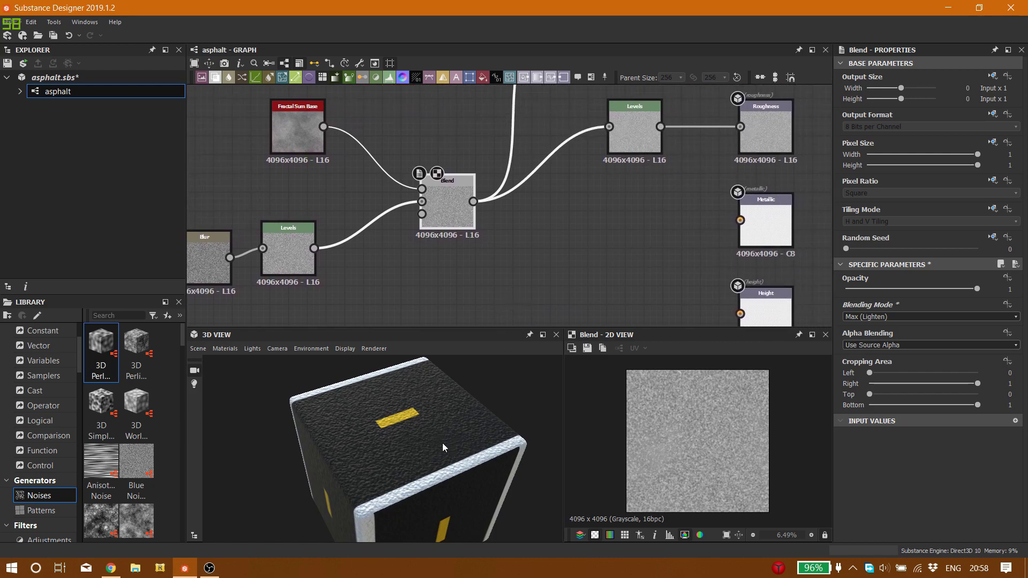
mouse_move(442, 443)
mouse_down()
mouse_move(465, 440)
mouse_move(404, 426)
mouse_move(426, 432)
mouse_up()
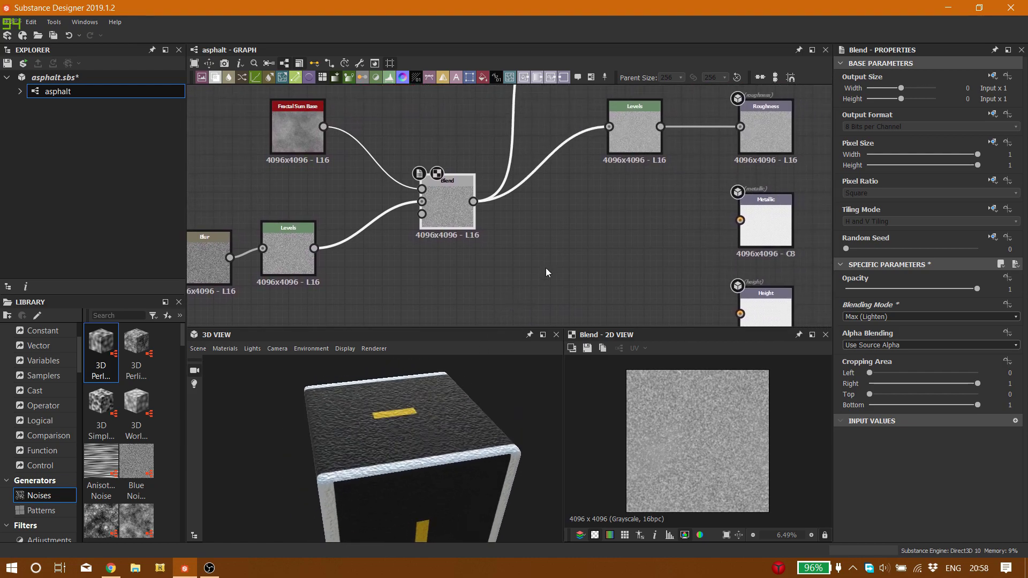
Step: Darken and add contrast to the Levels node feeding Roughness for a mid-grey grainy map
scroll(547, 268, down, 3)
middle_drag(560, 246, 524, 280)
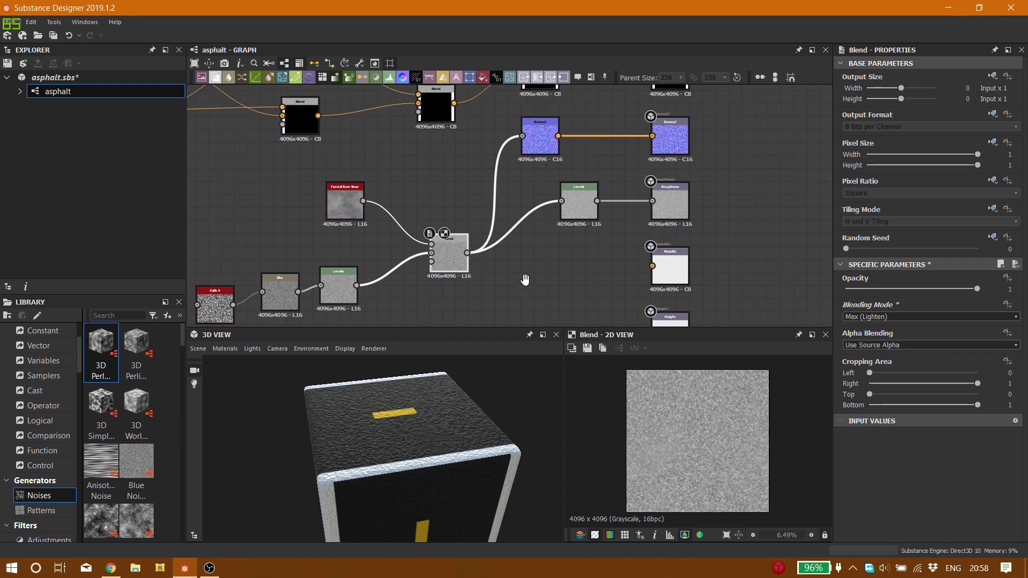
scroll(454, 266, up, 5)
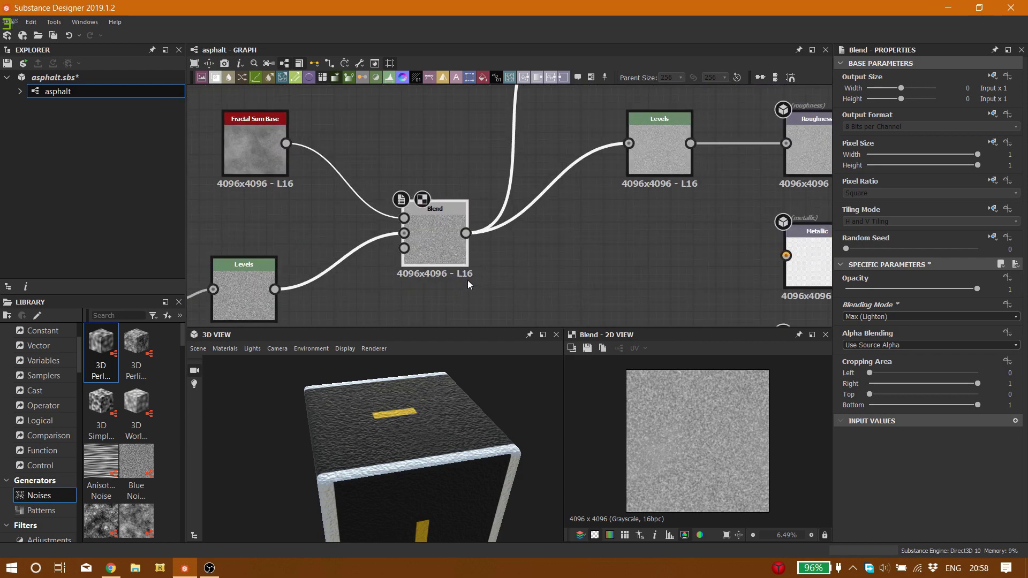
scroll(477, 295, down, 3)
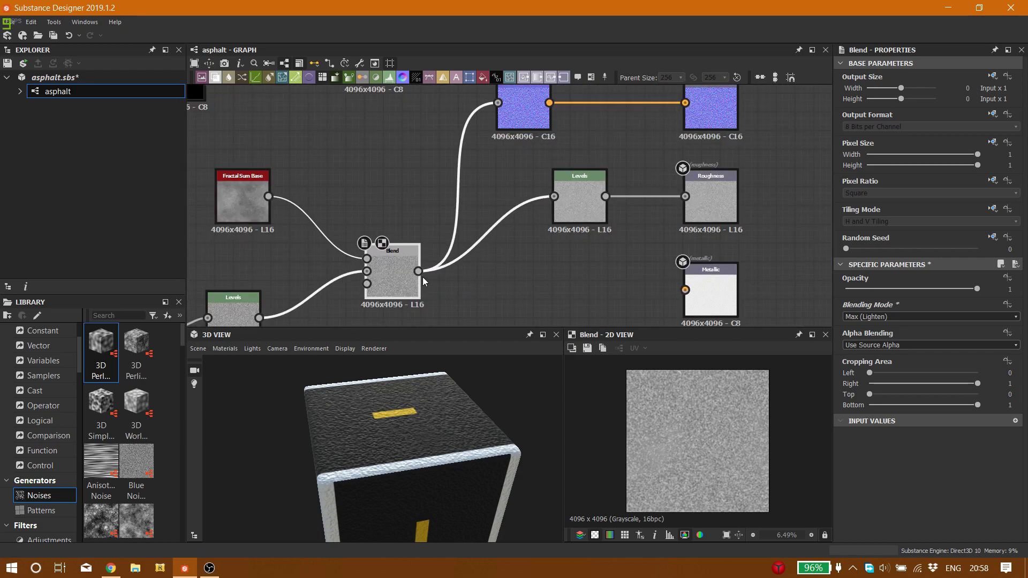
scroll(423, 279, up, 3)
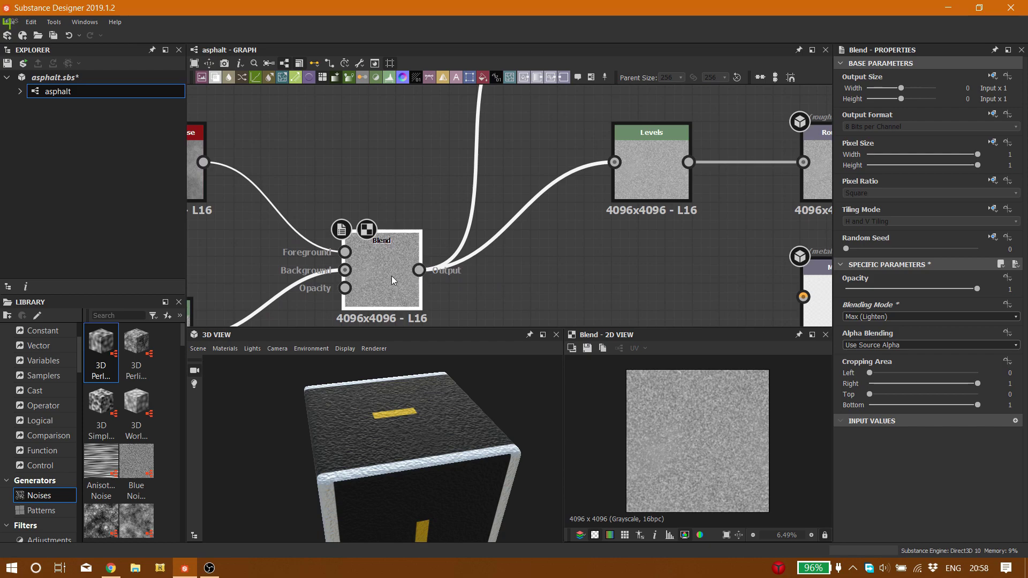
click(651, 155)
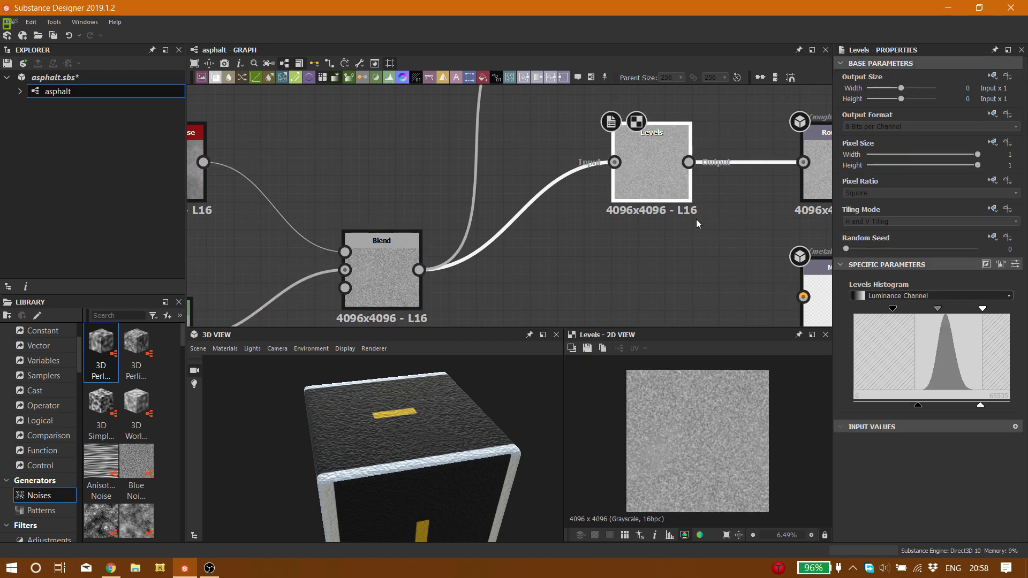
middle_drag(696, 220, 568, 240)
drag(471, 400, 534, 236)
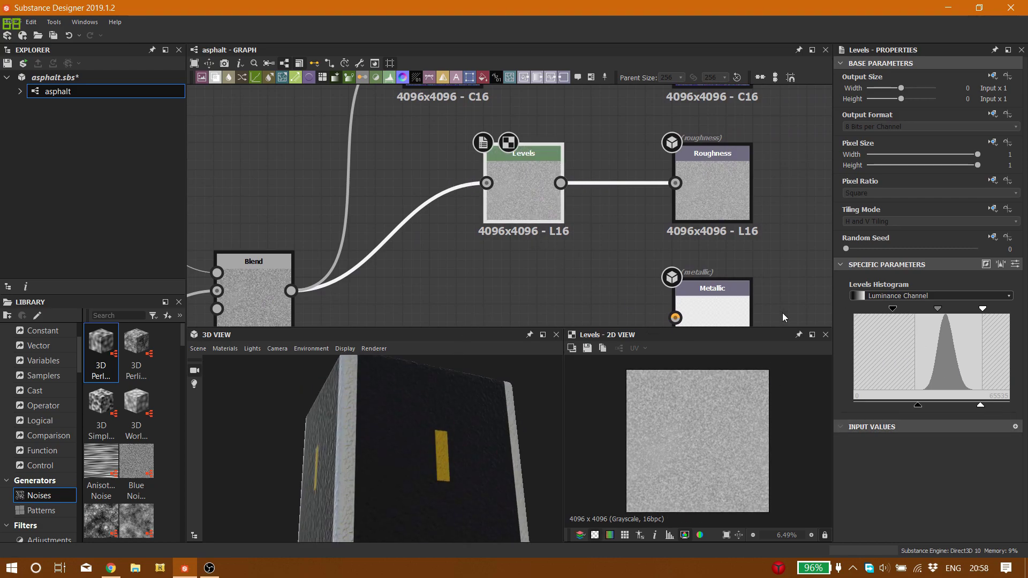
drag(535, 420, 525, 494)
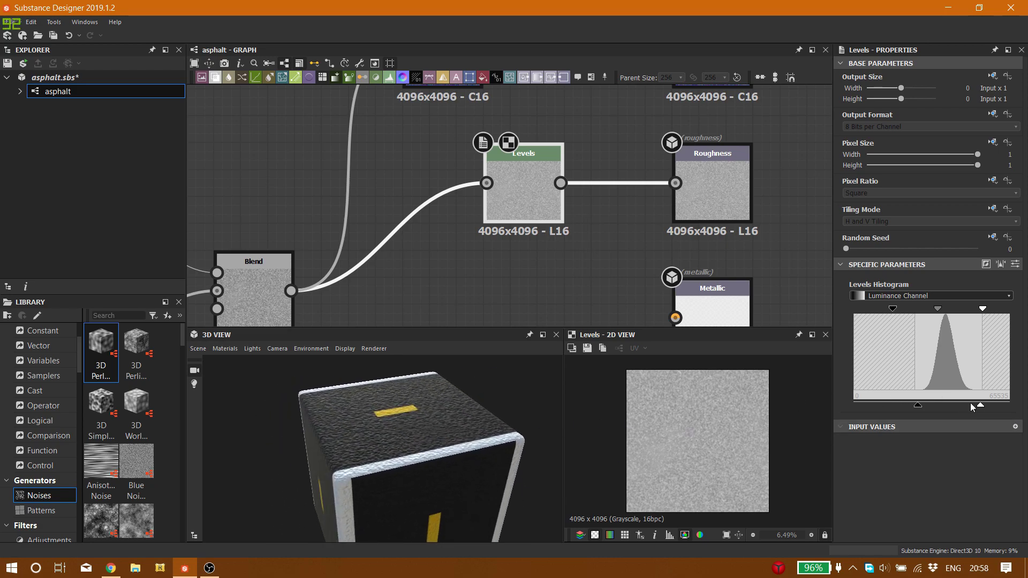
mouse_move(917, 402)
mouse_down()
mouse_move(876, 403)
mouse_move(937, 409)
mouse_move(914, 408)
mouse_up()
scroll(531, 244, down, 2)
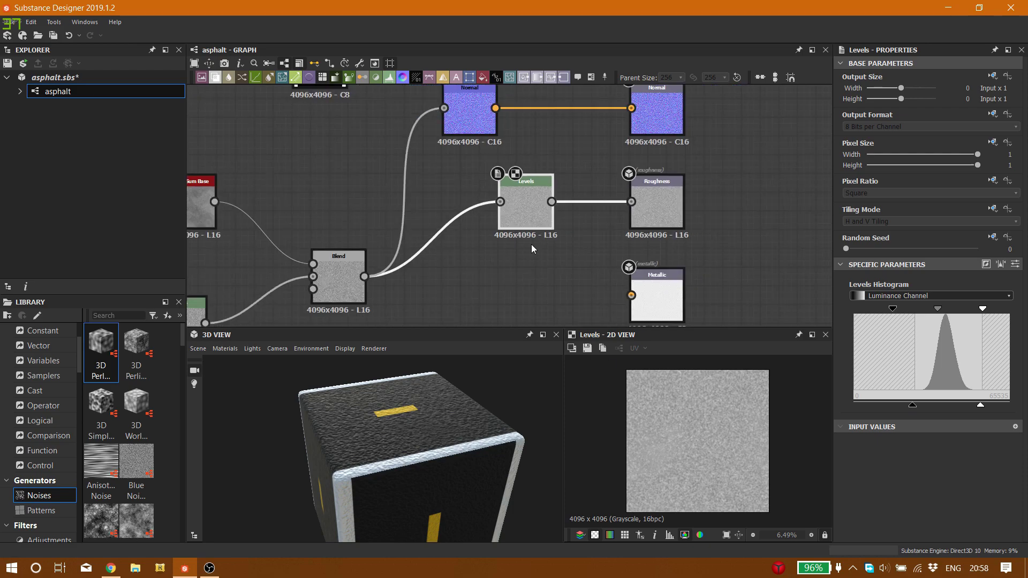
middle_drag(532, 244, 448, 284)
Step: Check the bump Blend, then show the Normal node at intensity 7.65 and orbit close to the bumps
click(473, 279)
click(474, 279)
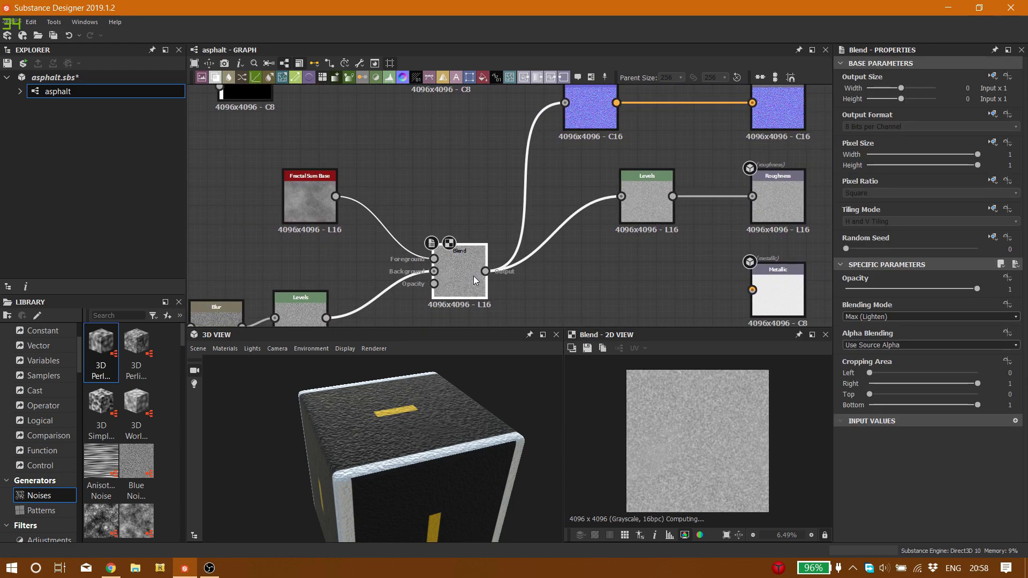
scroll(529, 226, up, 1)
middle_drag(529, 227, 399, 344)
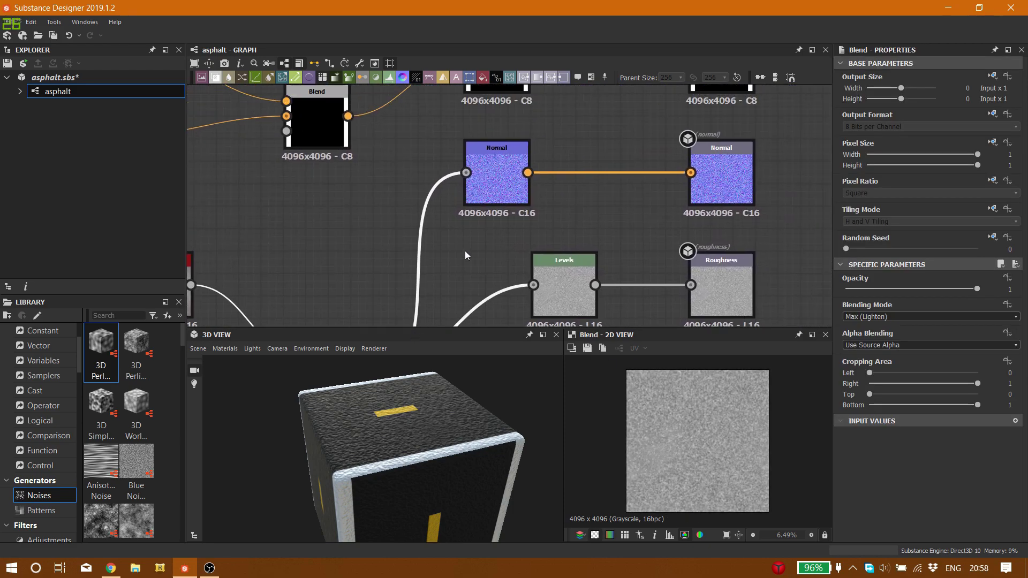
click(500, 185)
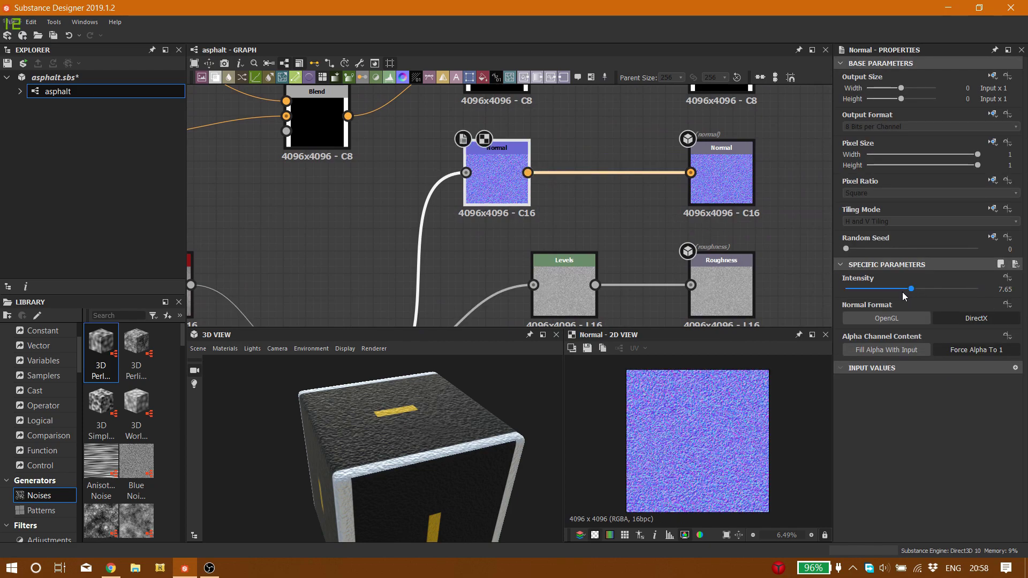
drag(535, 448, 414, 492)
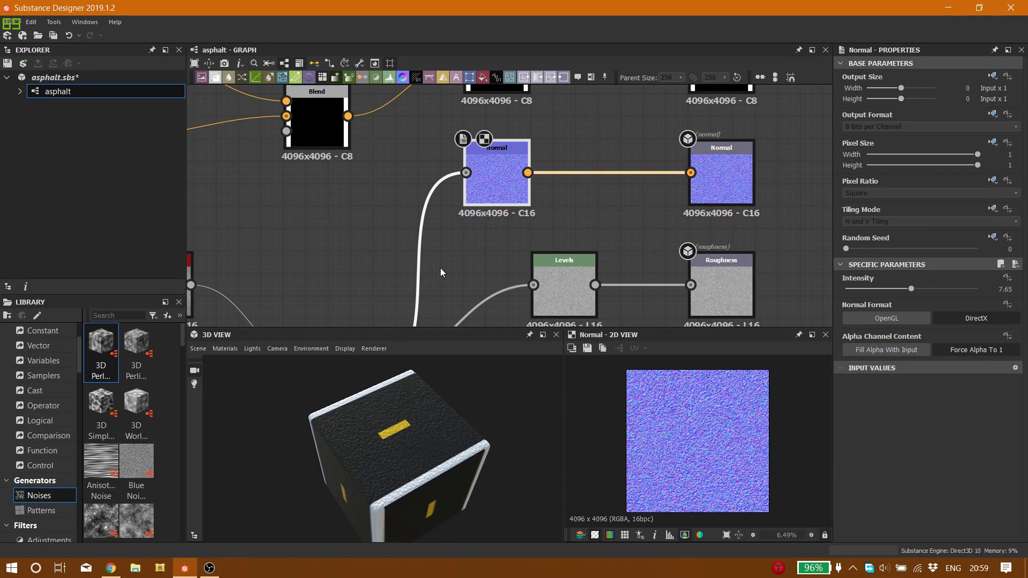
scroll(410, 261, down, 5)
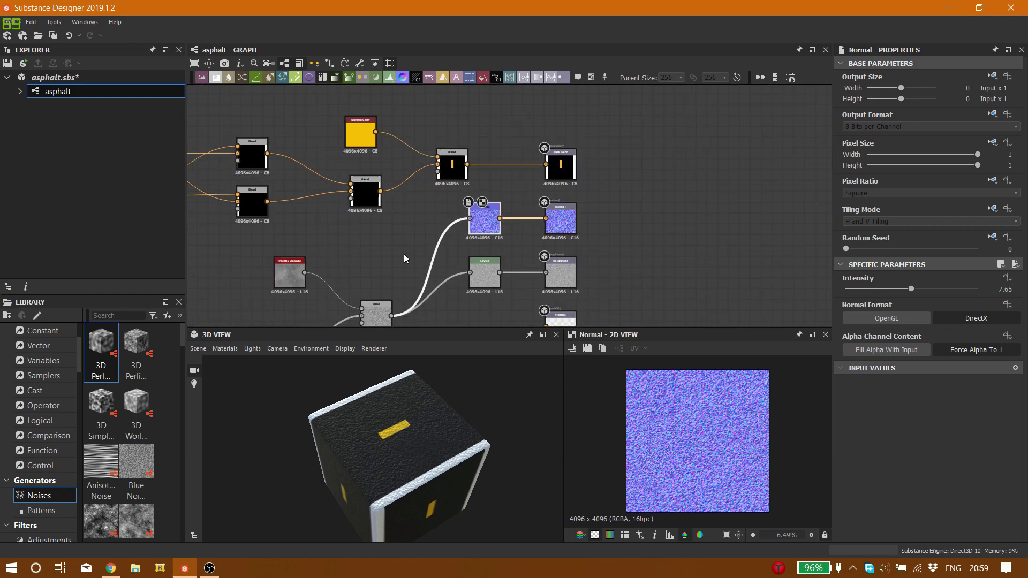
Step: Slide the black Uniform Color node left to align with the white one below it
middle_drag(404, 254, 566, 187)
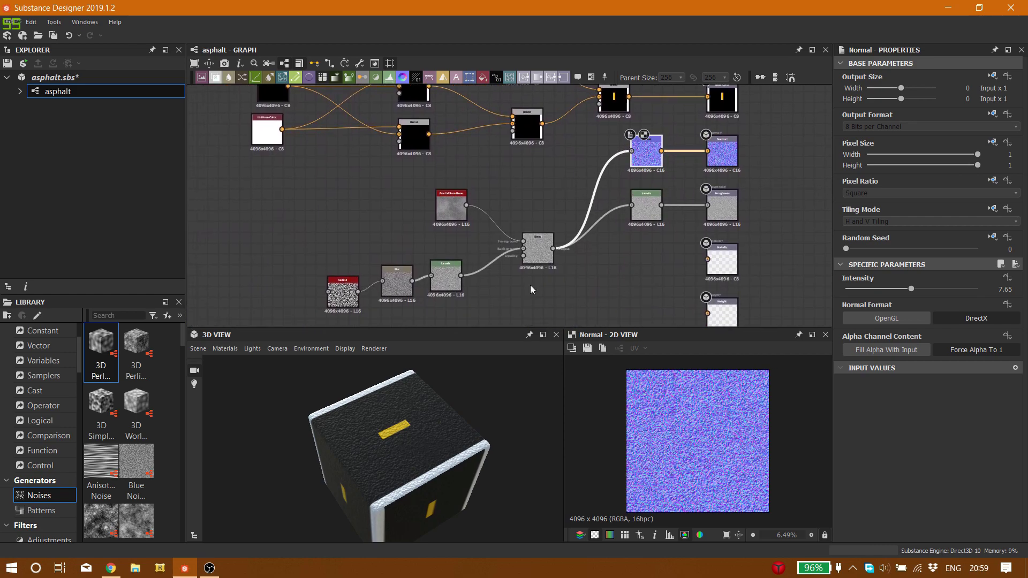
mouse_move(403, 503)
mouse_down()
mouse_move(285, 437)
mouse_move(373, 422)
mouse_move(386, 446)
mouse_move(351, 498)
mouse_move(421, 504)
mouse_up()
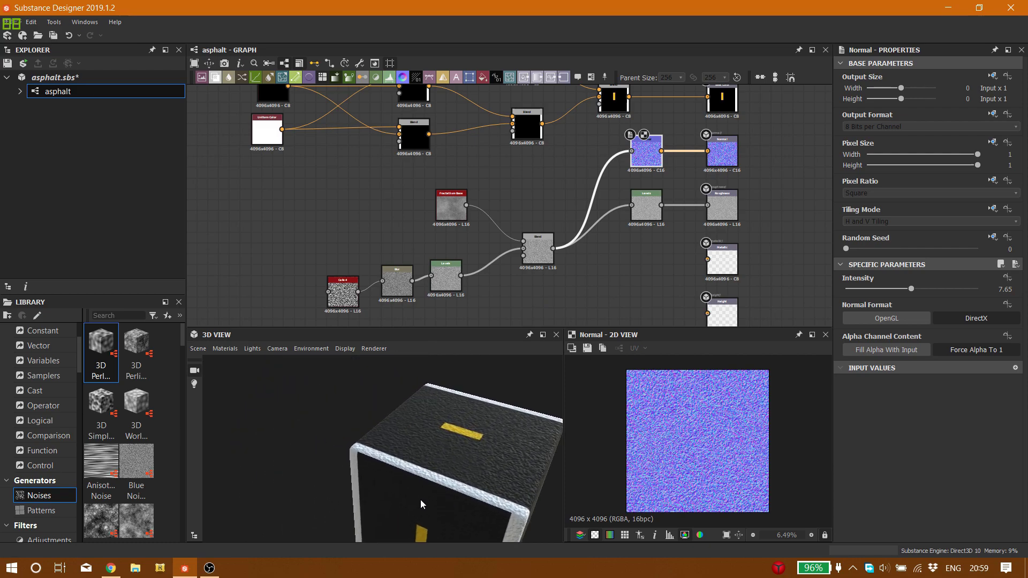
middle_drag(505, 191, 622, 316)
scroll(426, 261, up, 4)
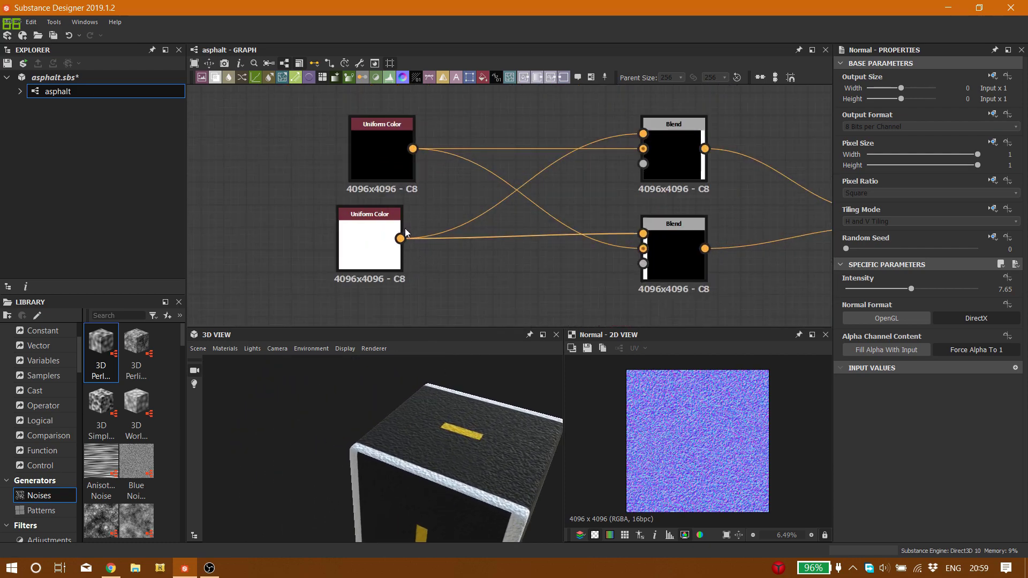
drag(388, 174, 376, 174)
middle_drag(429, 200, 403, 240)
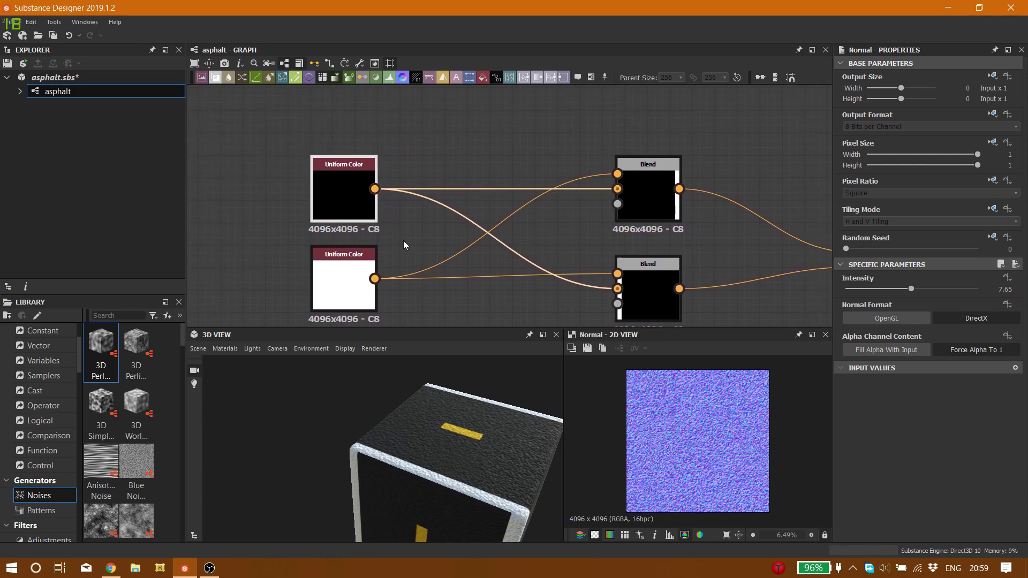
Step: Check the black and white Uniform Color nodes feeding the two edge-line Blends
click(345, 170)
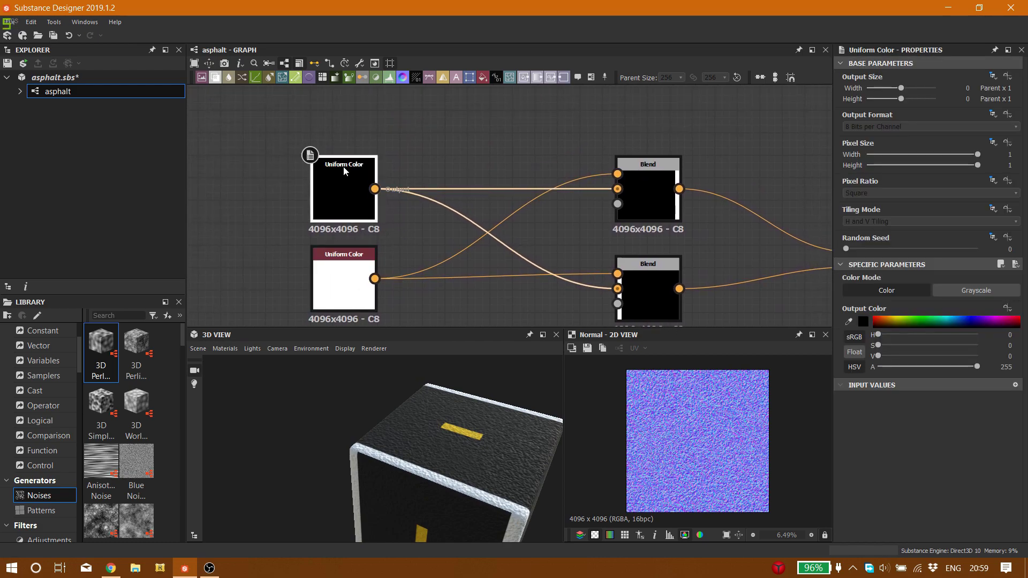
click(348, 292)
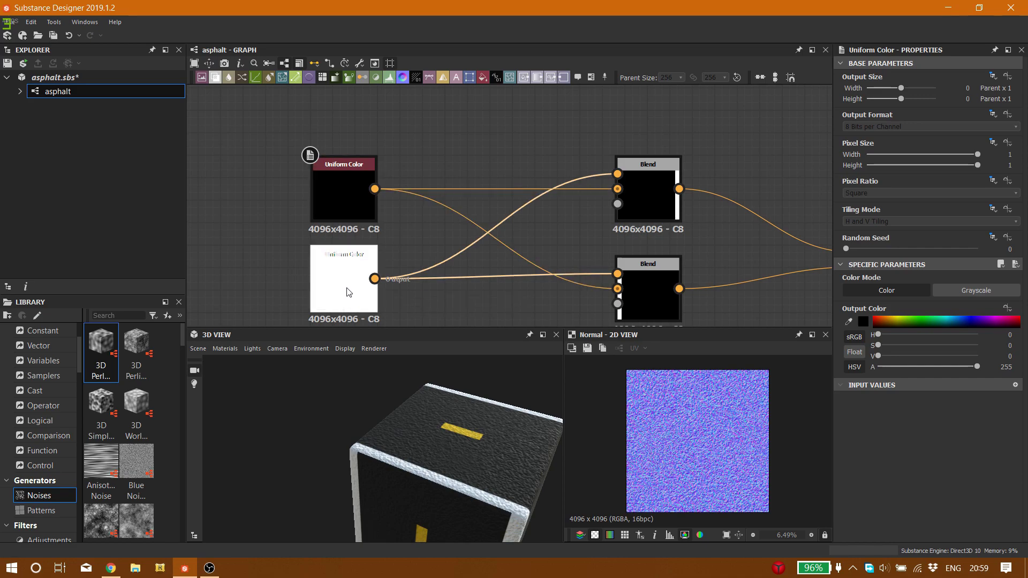
middle_drag(560, 294, 509, 261)
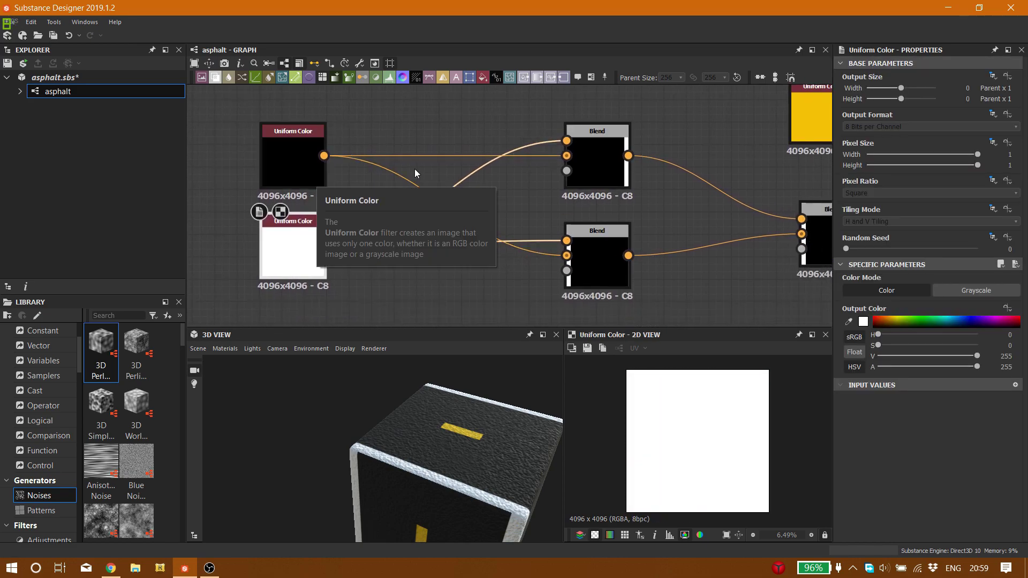
click(292, 158)
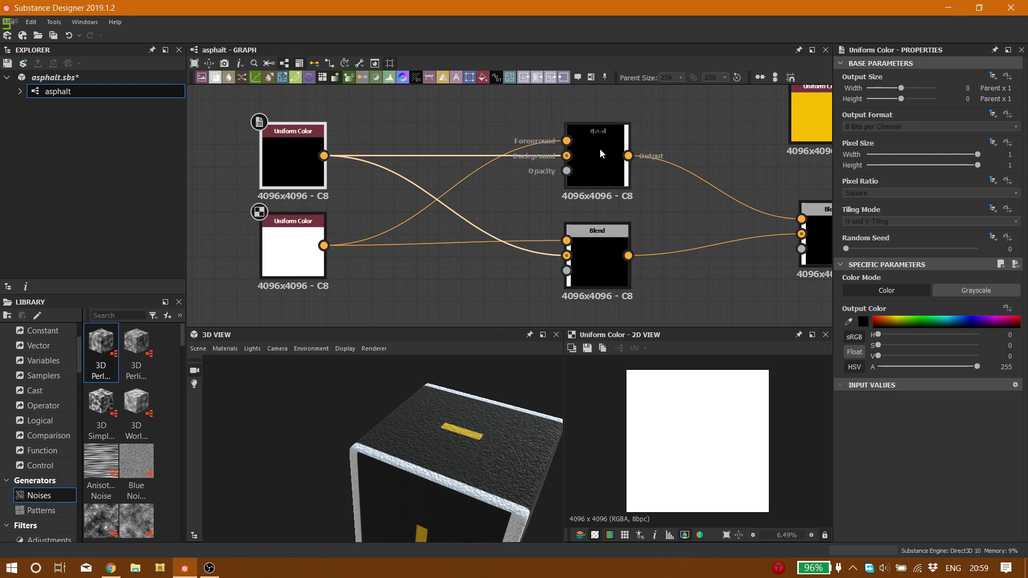
Step: Compare the cropping of the two edge-line Blends: upper at Left 0.93, lower at Right 0.07
click(600, 149)
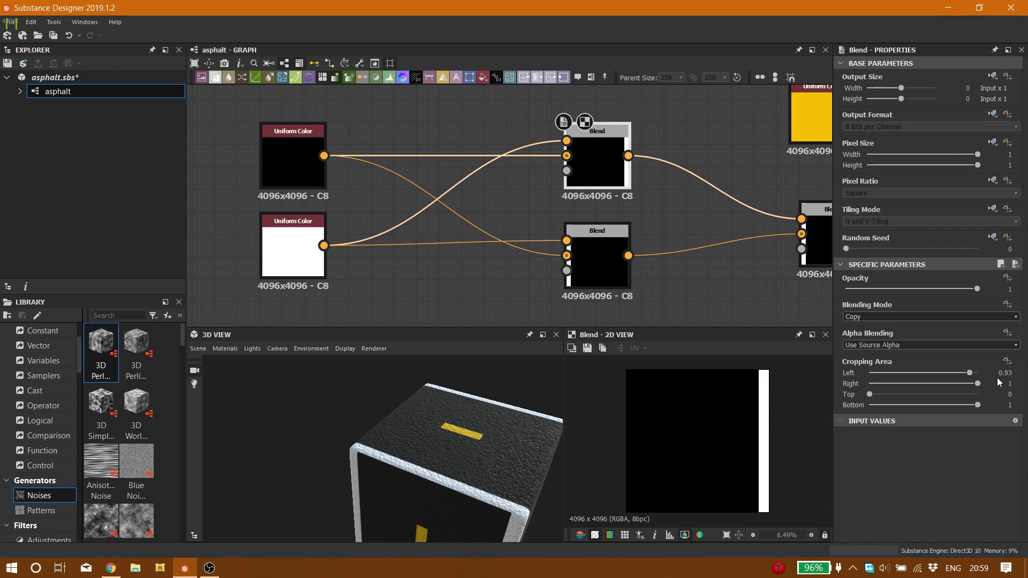
click(613, 247)
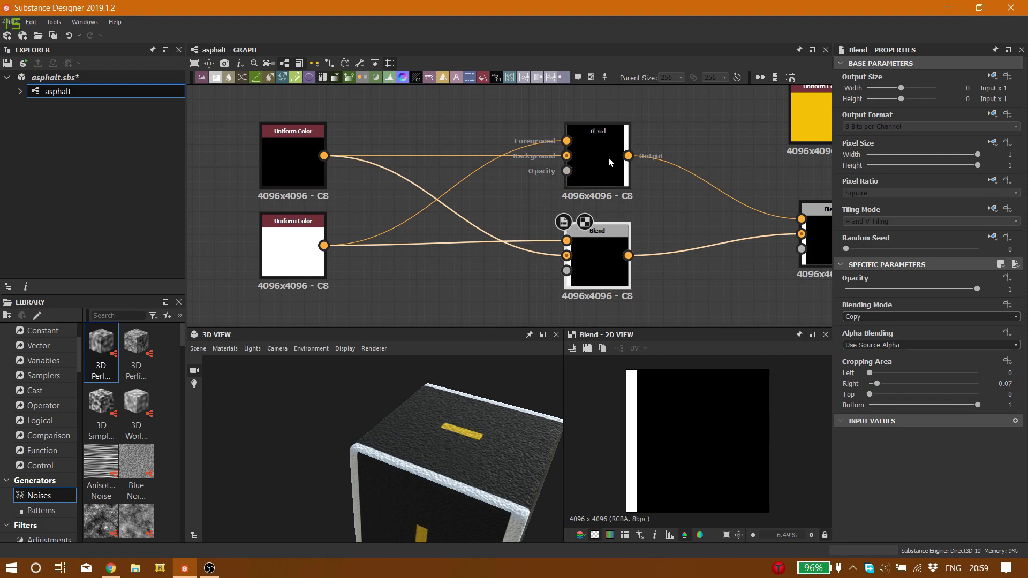
middle_drag(660, 207, 625, 203)
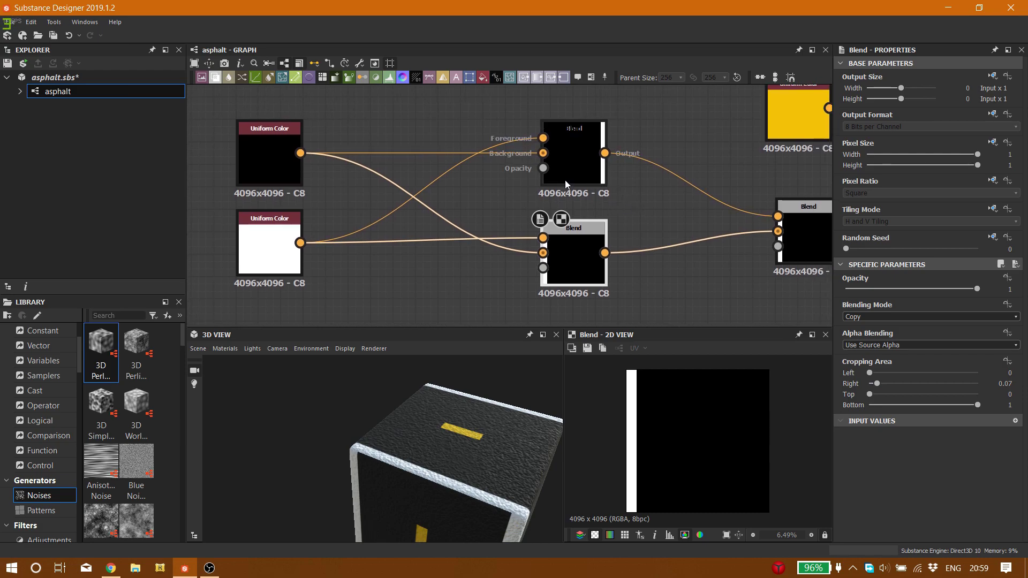
click(564, 180)
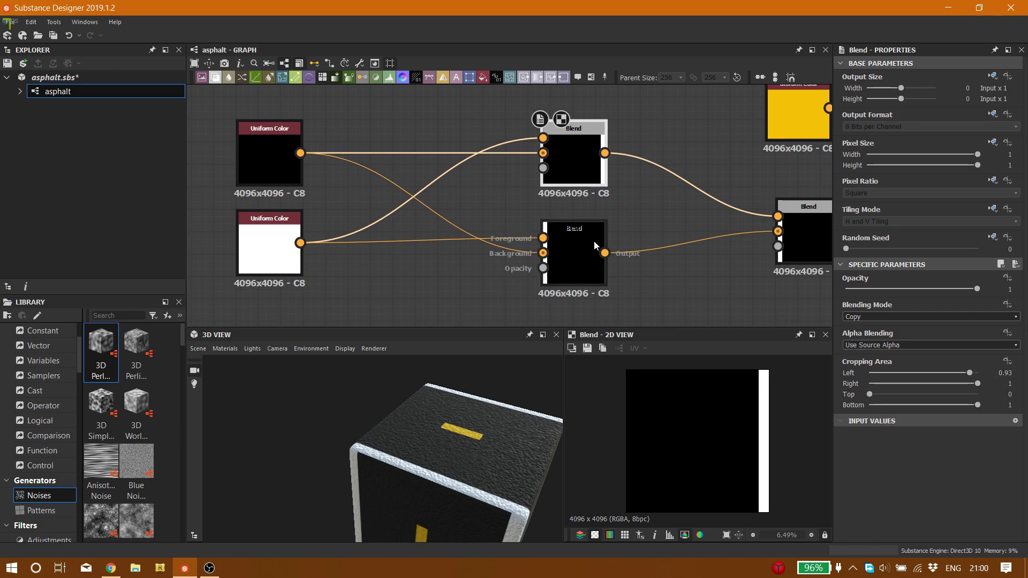
click(596, 264)
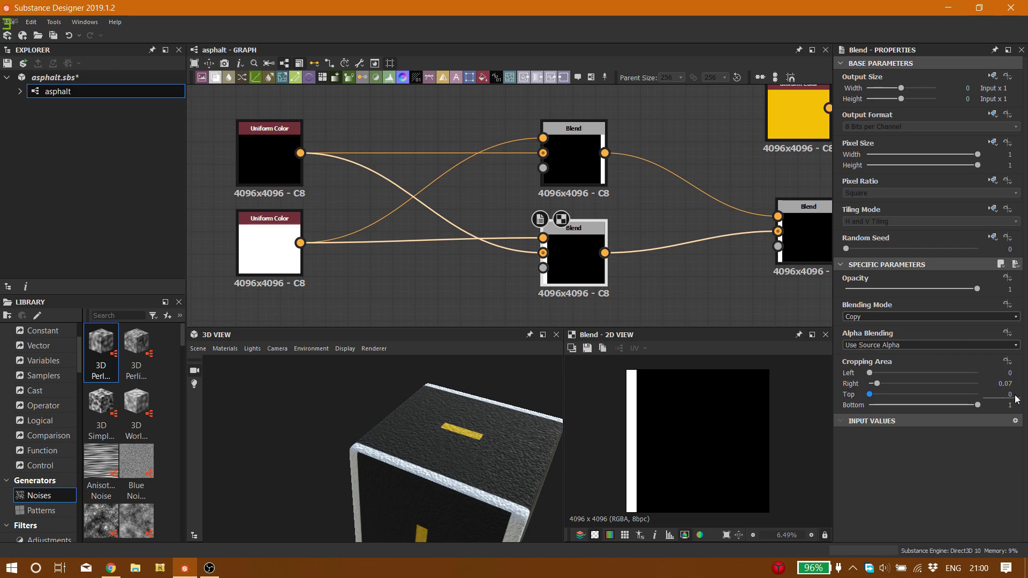
mouse_move(425, 458)
mouse_down()
mouse_move(400, 455)
mouse_move(413, 455)
mouse_up()
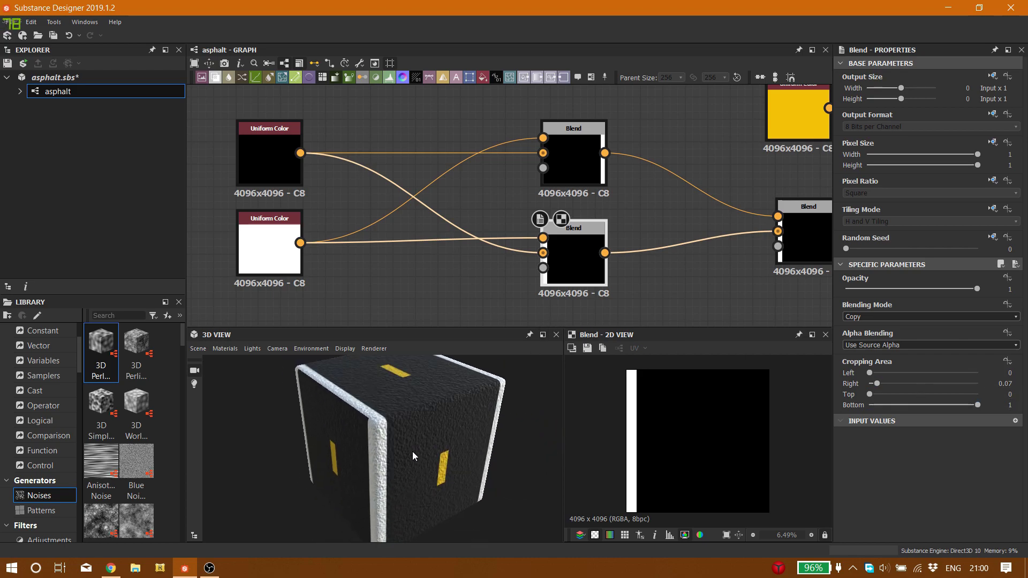
Step: Inspect the middle Blend merging both edge strips into white lines on left and right edges
scroll(687, 304, down, 1)
middle_drag(686, 303, 544, 273)
click(657, 230)
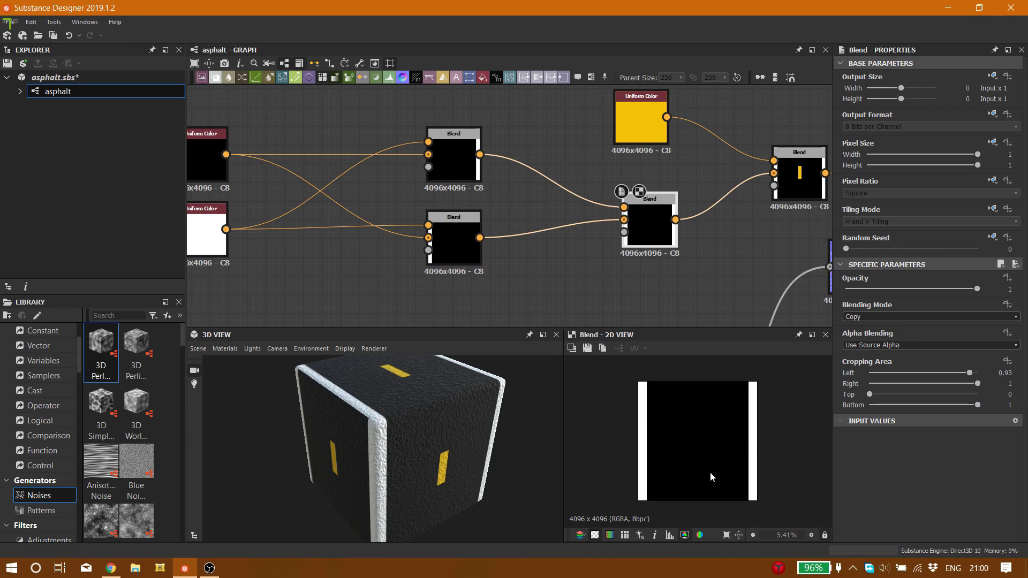
drag(493, 448, 473, 445)
middle_drag(673, 269, 509, 301)
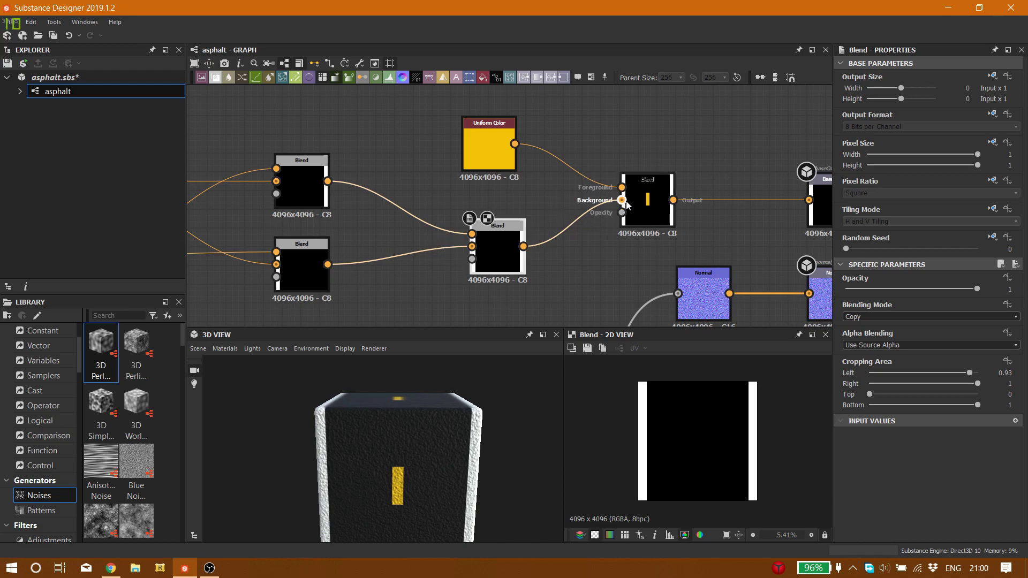
Step: Inspect the yellow-stripe Blend cropped to Left 0.47, Right 0.54, Top 0.36, Bottom 0.61, then find the Base Color output
click(661, 211)
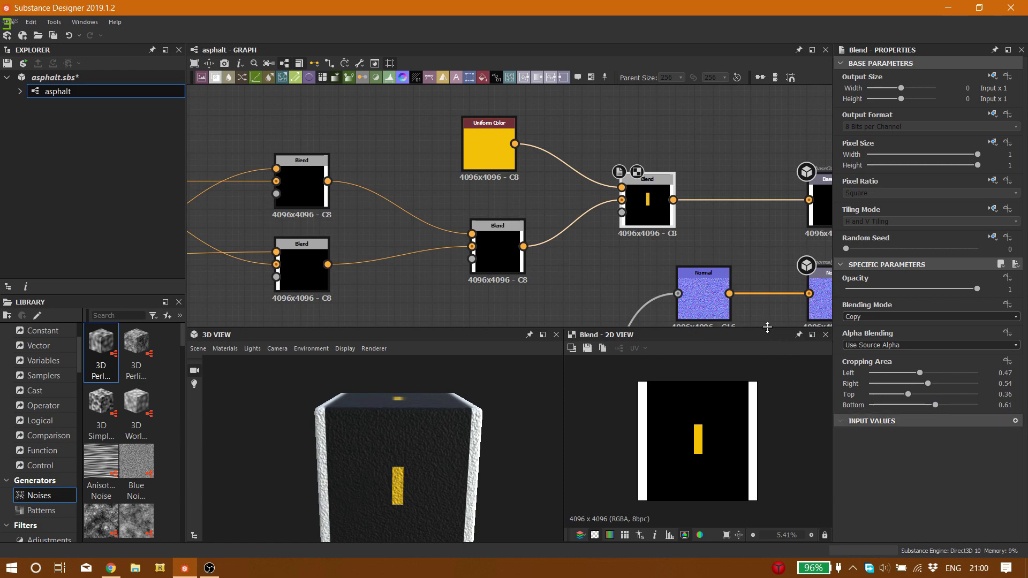
middle_drag(668, 251, 503, 239)
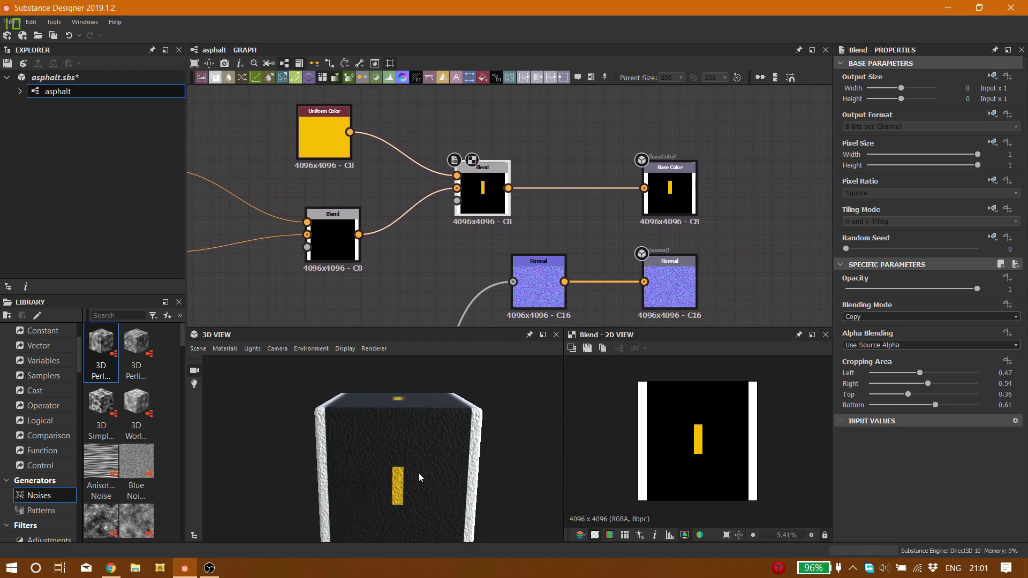
click(668, 194)
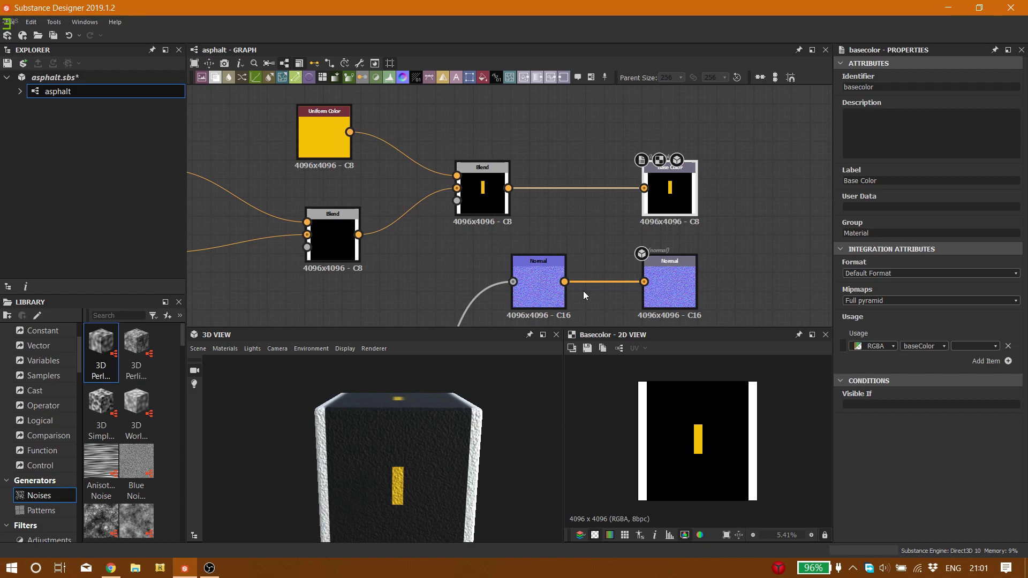
drag(457, 438, 278, 436)
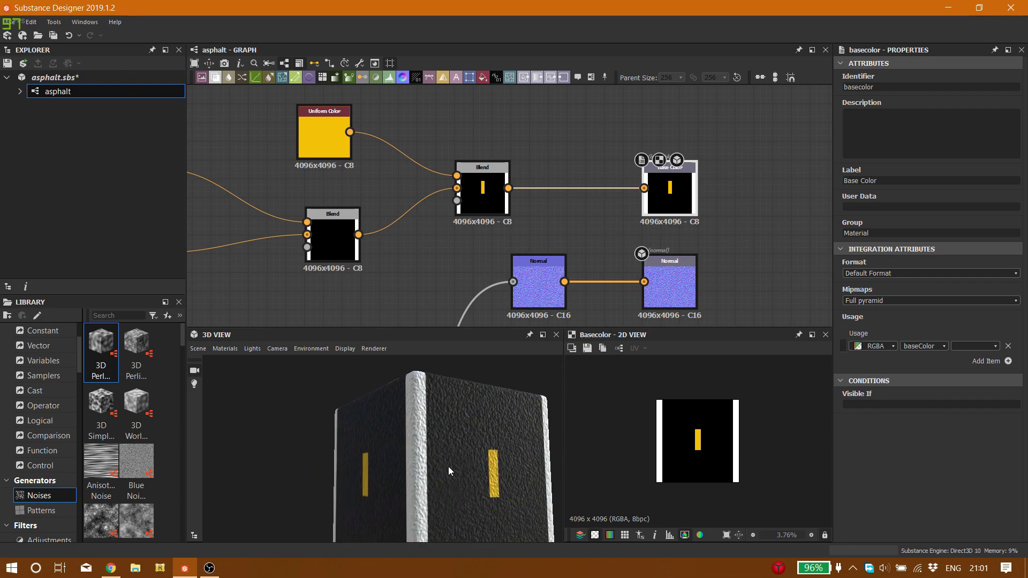
drag(448, 466, 555, 531)
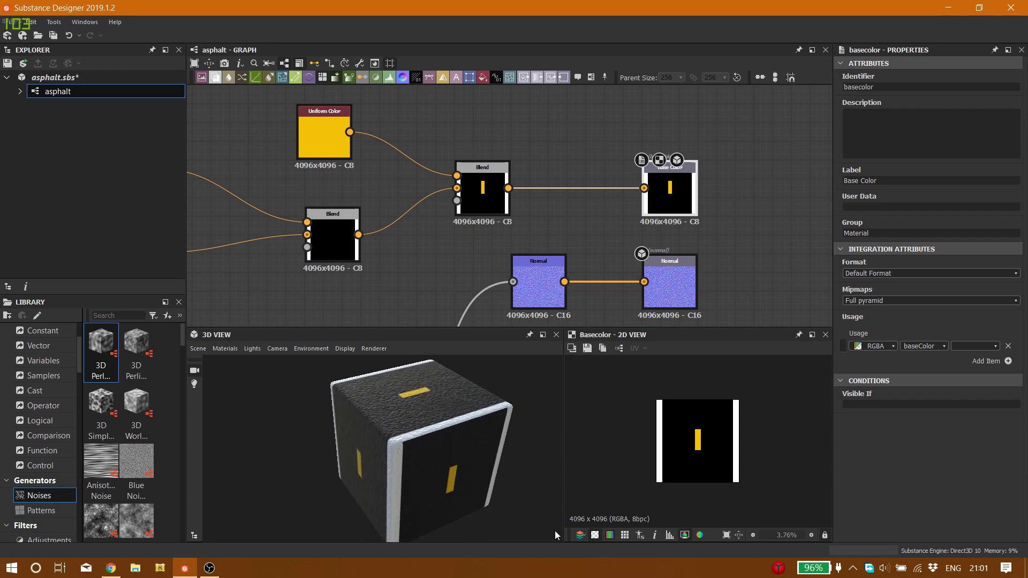
drag(474, 483, 477, 450)
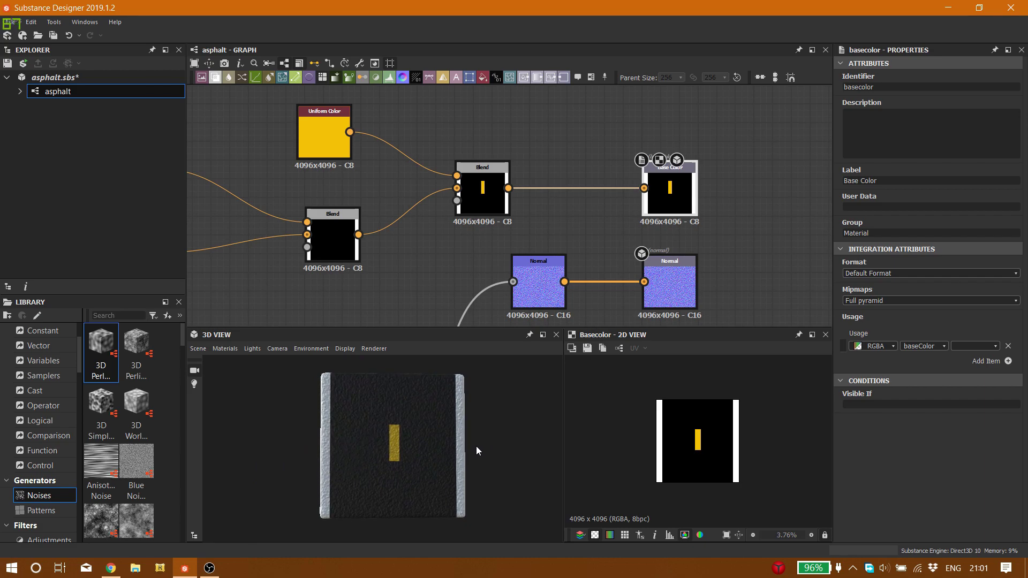